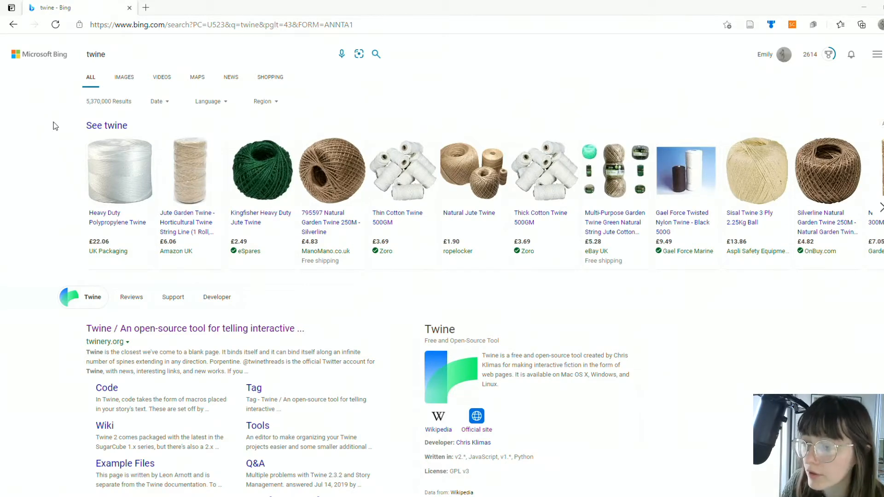
pyautogui.scroll(-2, 56, 125)
pyautogui.scroll(2, 56, 125)
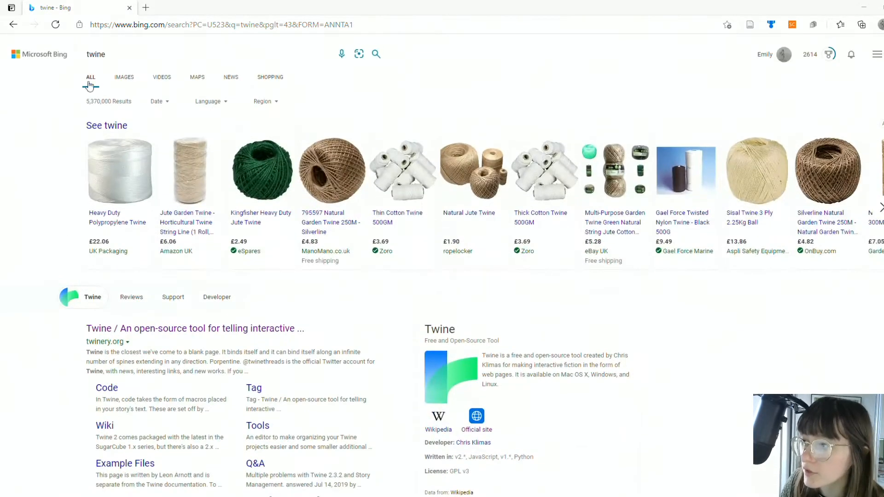
pyautogui.click(87, 54)
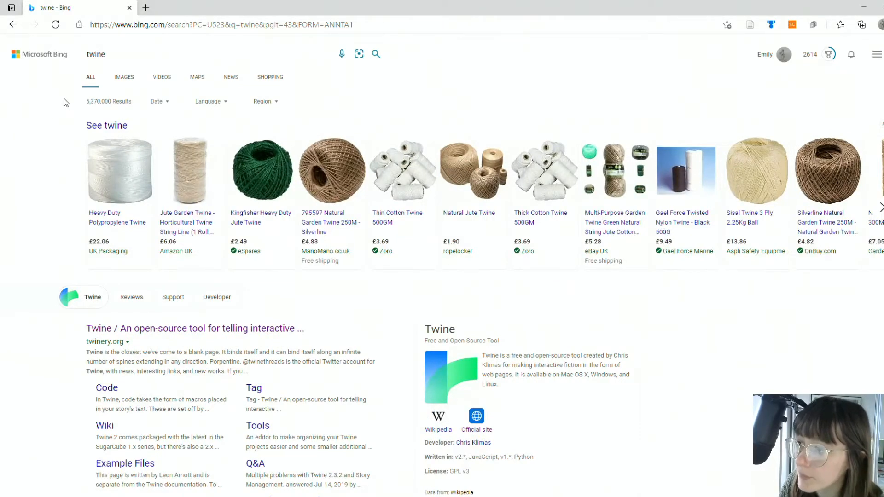
pyautogui.scroll(-3, 65, 101)
pyautogui.scroll(3, 99, 112)
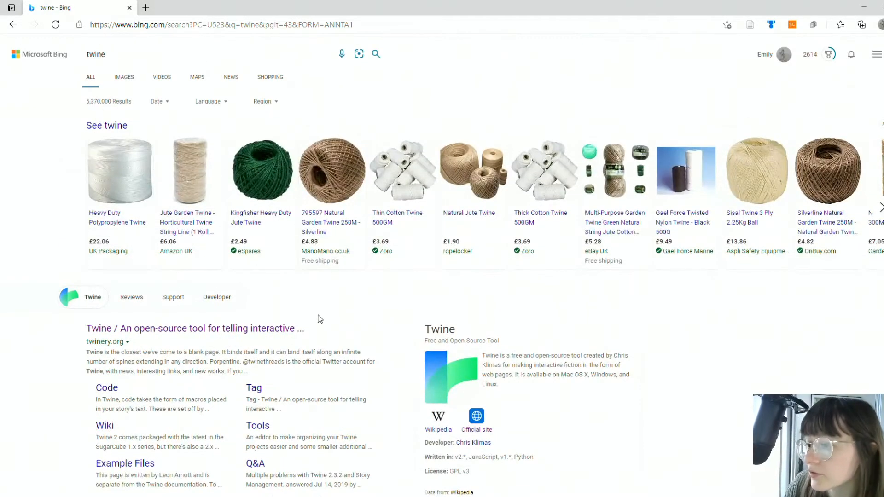
# Step: Open the twinery.org website from the search results and launch the online version of Twine
pyautogui.scroll(-2, 278, 345)
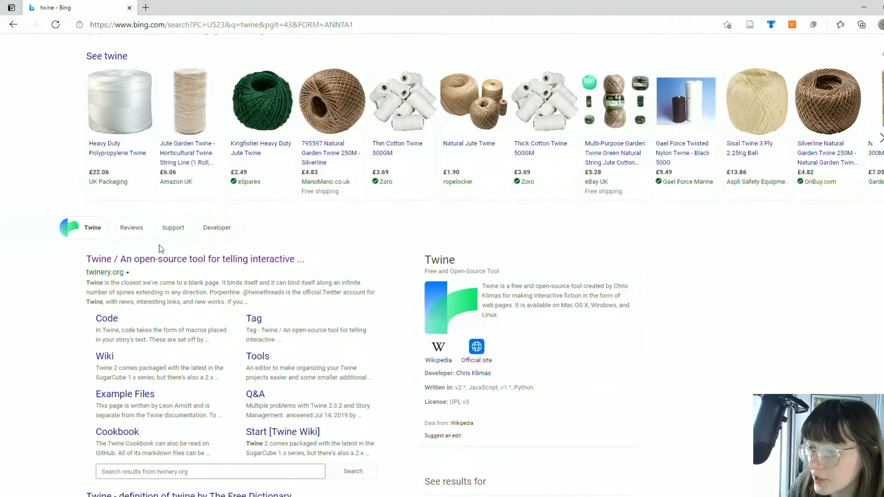
pyautogui.click(143, 260)
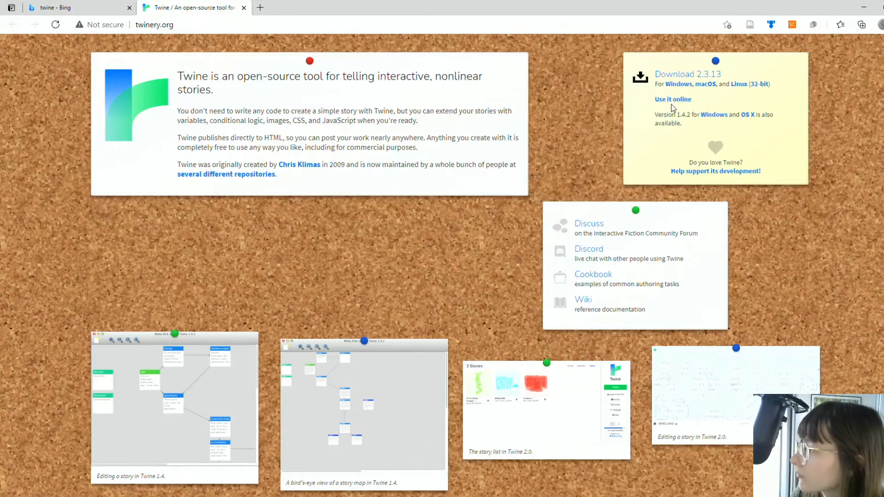
pyautogui.click(674, 102)
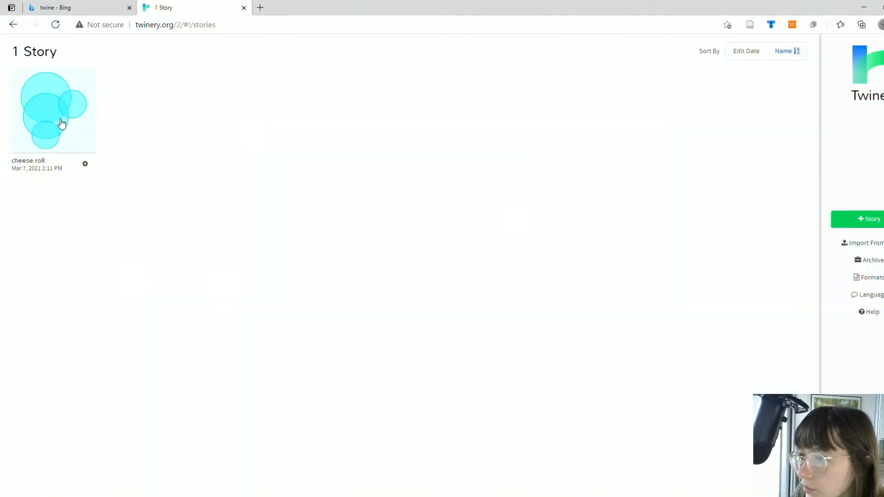
# Step: Create a new story named "cheese"
pyautogui.click(866, 228)
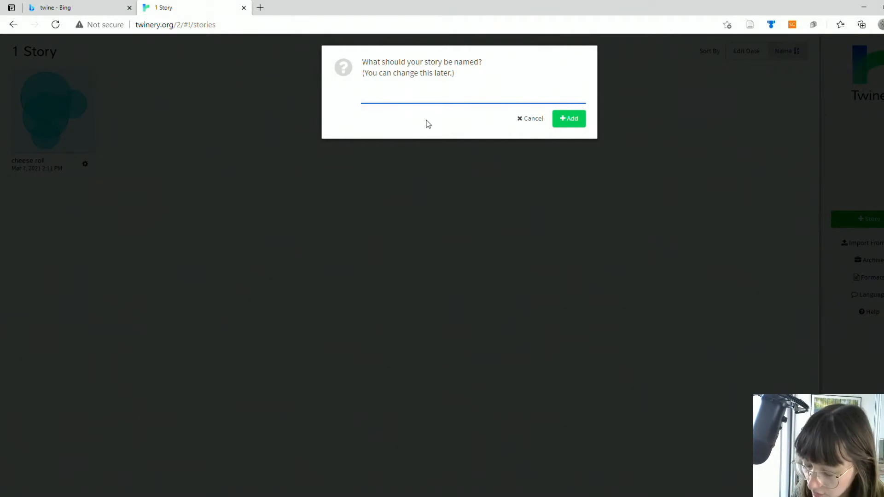
pyautogui.write('cheese')
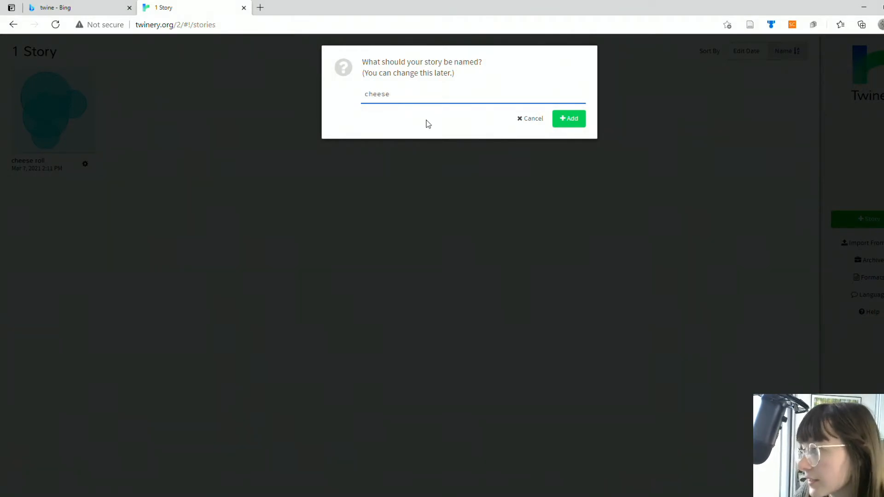
pyautogui.click(583, 127)
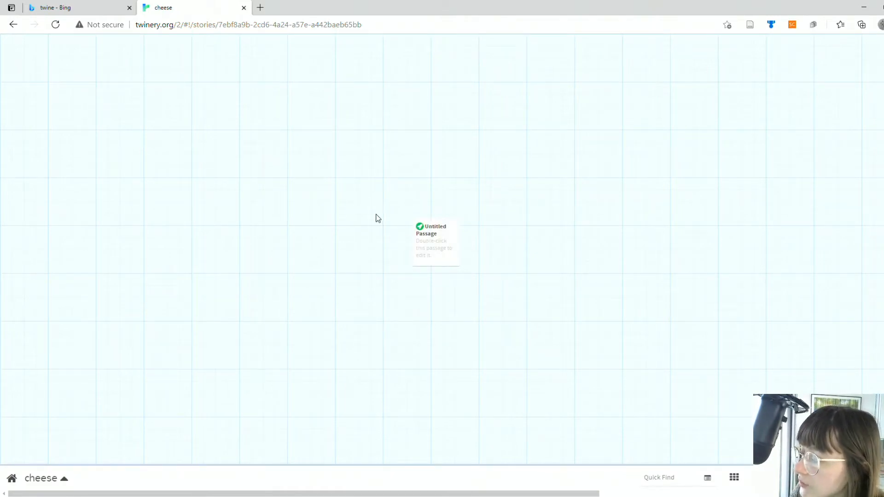
# Step: Replace the Untitled Passage's placeholder text with three link lines: [[cheese 1]], [[cheese 2]] and [[cheese 3]]
pyautogui.moveTo(421, 233)
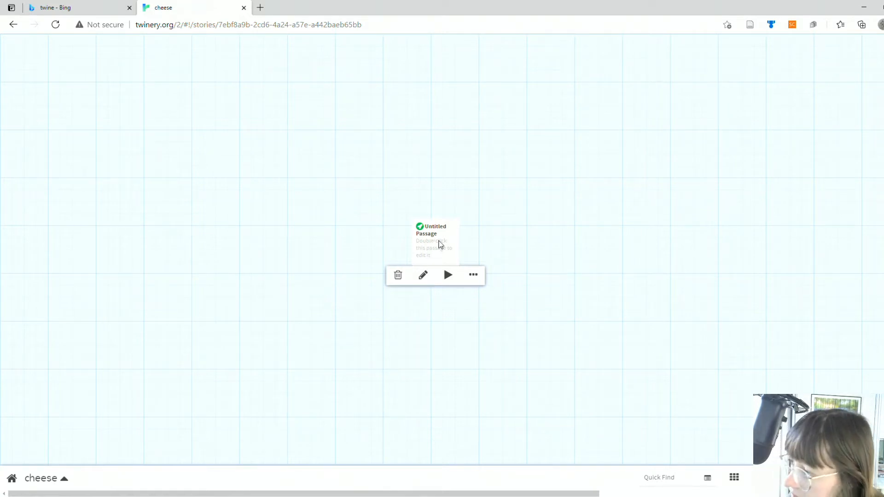
pyautogui.doubleClick(439, 244)
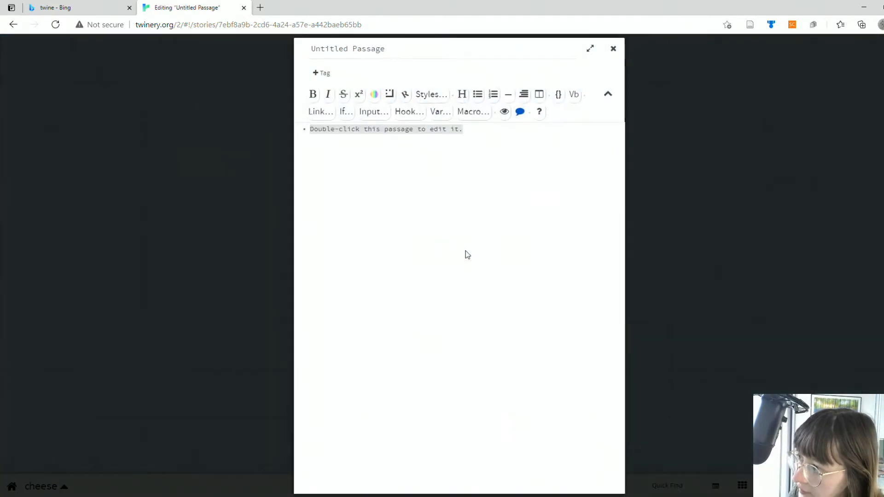
pyautogui.moveTo(462, 130); pyautogui.dragTo(264, 134)
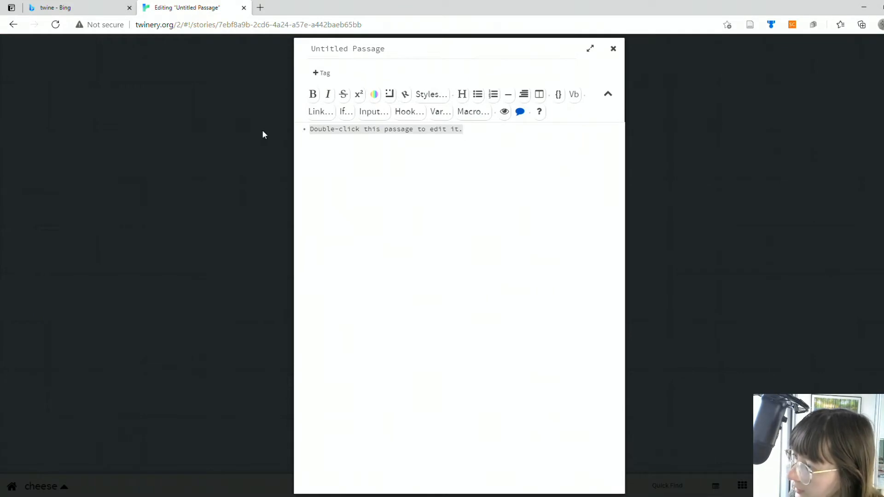
pyautogui.write('[')
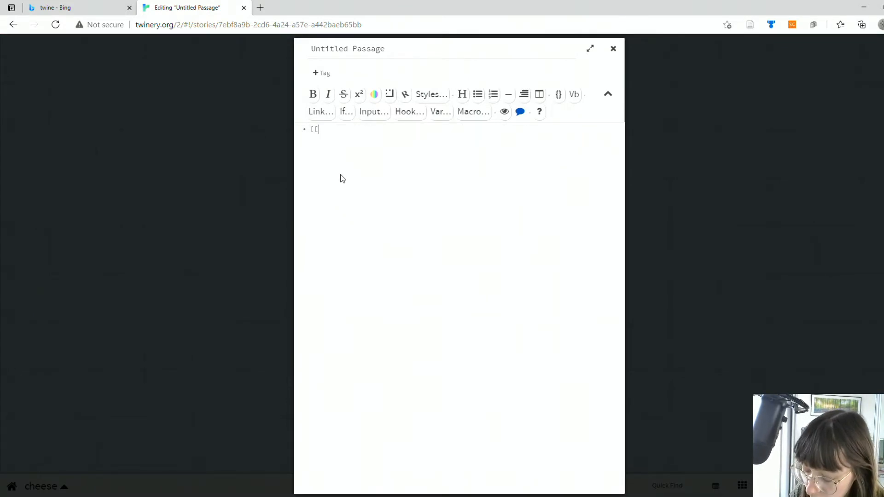
pyautogui.write('[cheese')
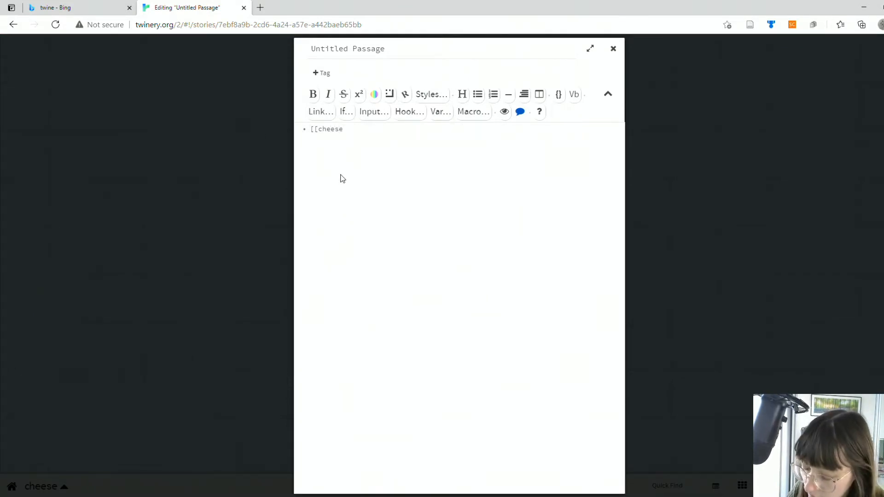
pyautogui.write(' 1]] • ')
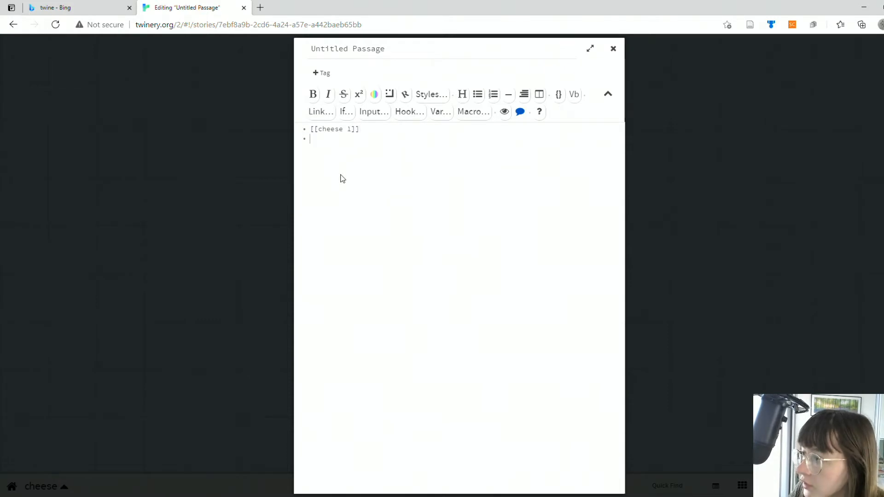
pyautogui.write('[[chee')
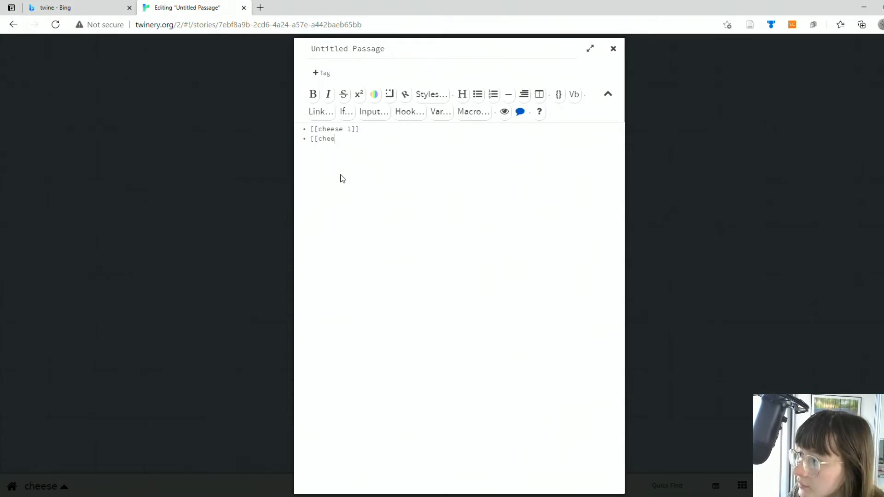
pyautogui.write('se 2]] • [[c')
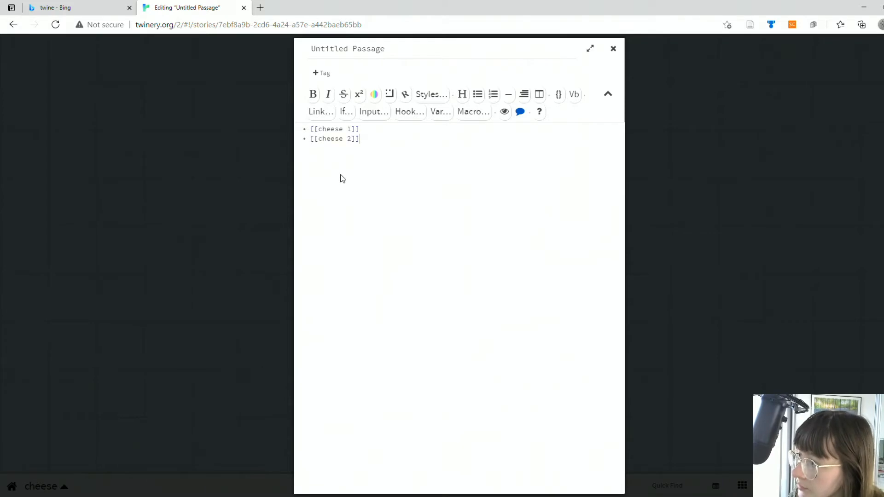
pyautogui.write('hee')
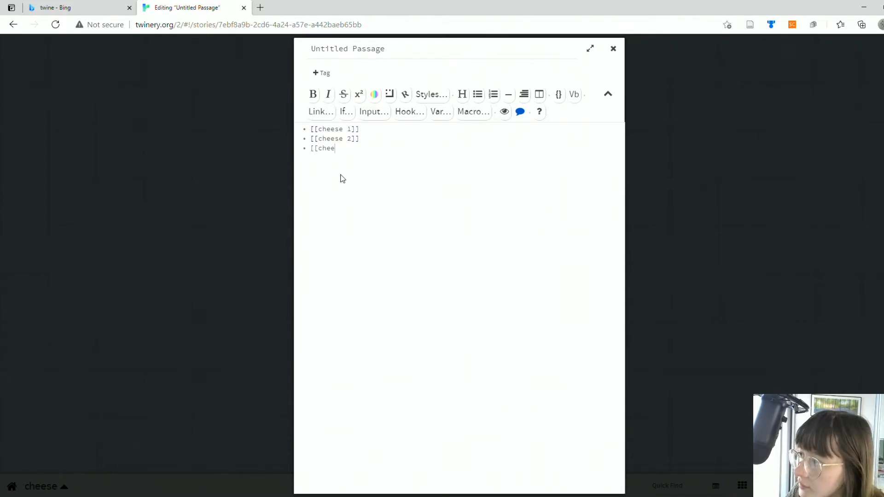
pyautogui.write('se 3]]')
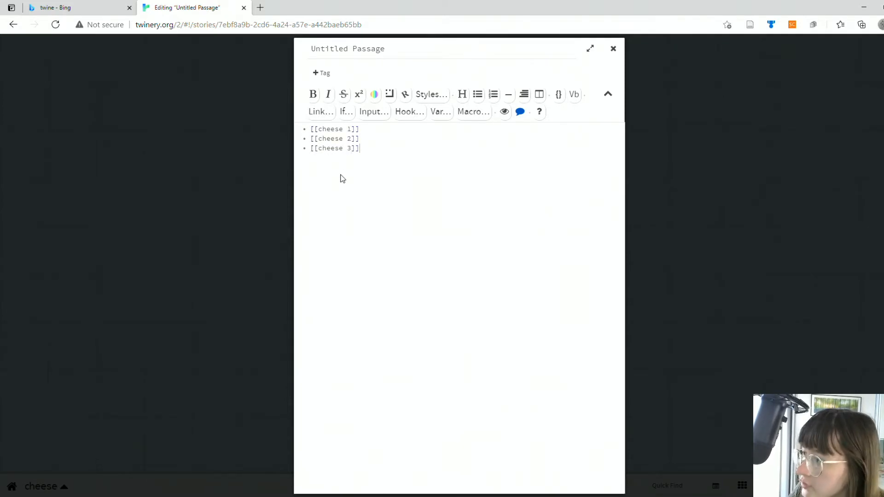
# Step: Add a plain, unlinked line reading "cheese" below the three links and close the passage editor
pyautogui.click(352, 128)
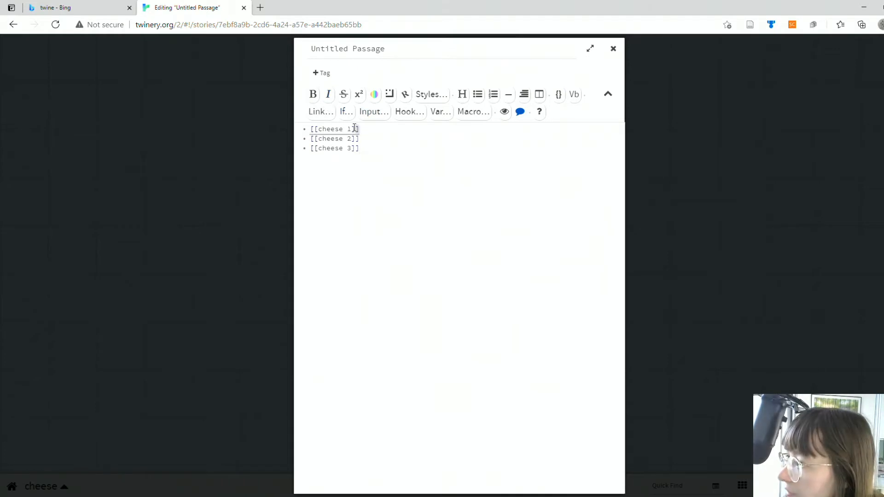
pyautogui.click(386, 140)
pyautogui.click(349, 131)
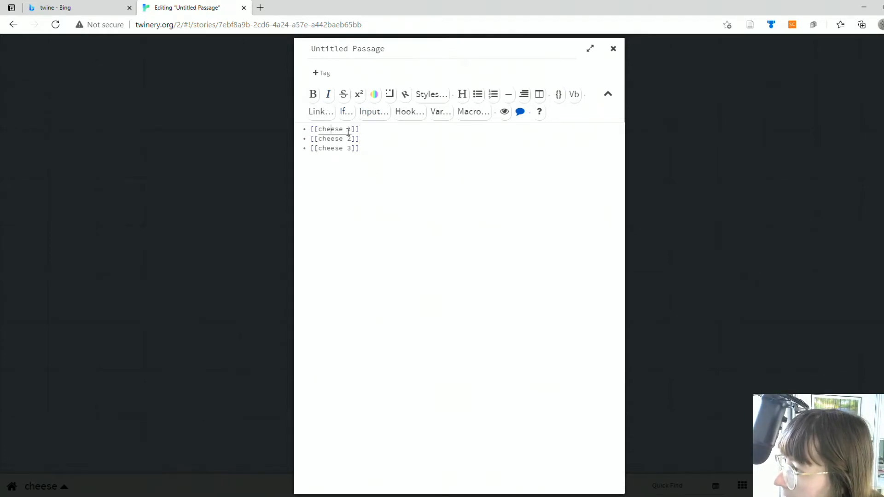
pyautogui.click(418, 183)
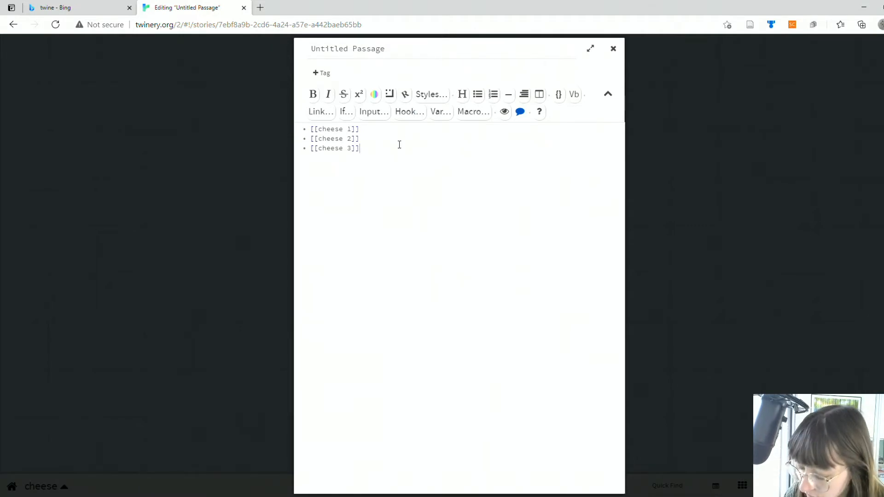
pyautogui.press('Return')
pyautogui.write('* chese')
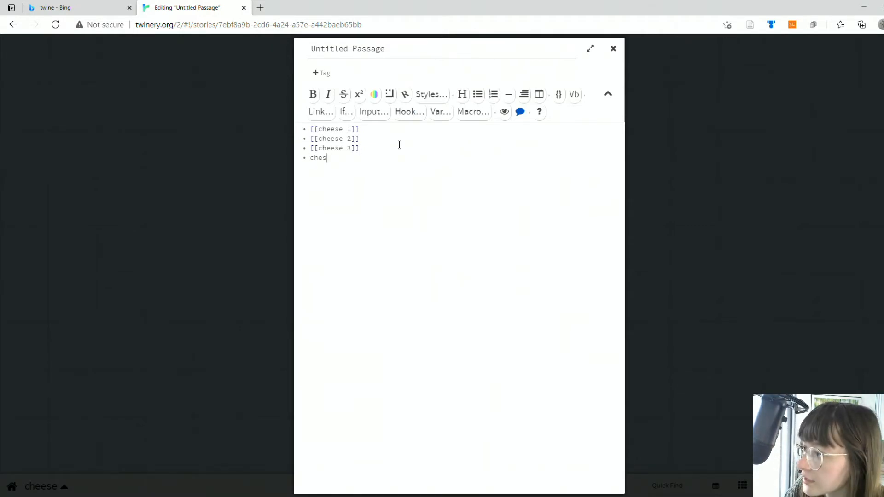
pyautogui.click(613, 49)
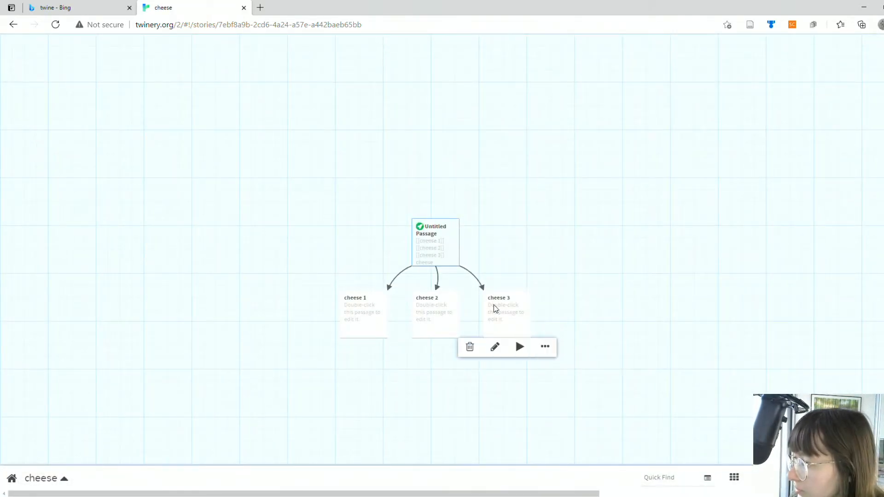
# Step: Reopen the Untitled Passage, paste an HTML img tag with the th.bing.com Cheddar Gorge walk image URL above the links, and close the editor
pyautogui.doubleClick(432, 249)
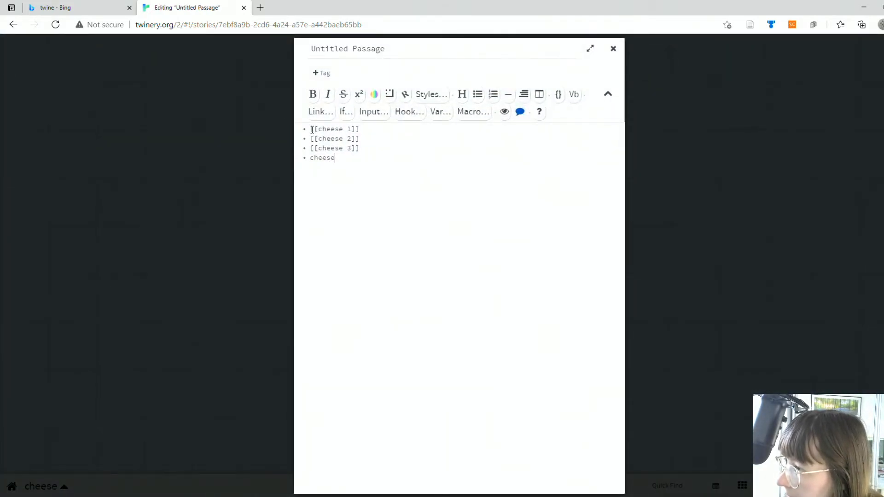
pyautogui.click(312, 130)
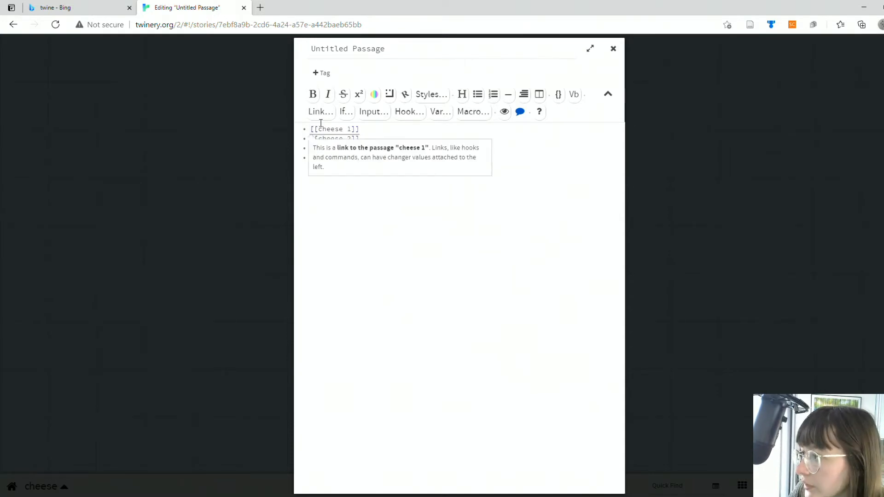
pyautogui.press('Return')
pyautogui.press('Return')
pyautogui.press('Up')
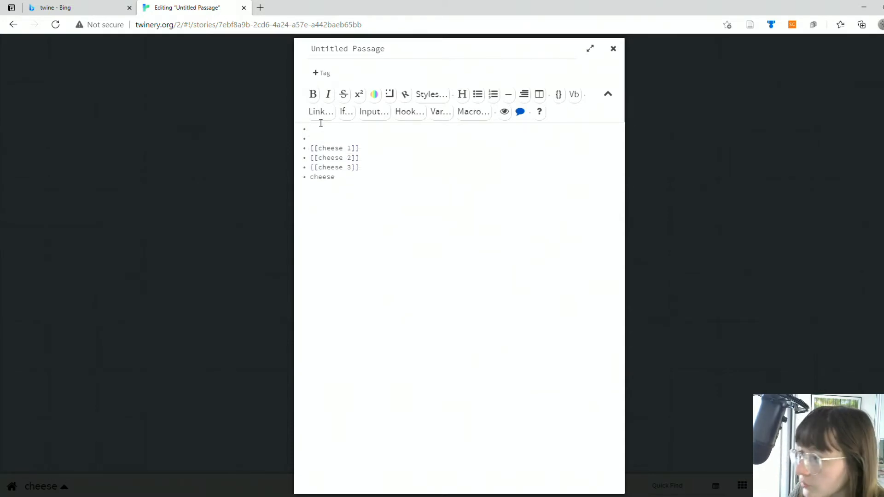
pyautogui.write('<img src=https://th.bing.com/th/id/R48b0bc3f1880844cdcd2760cf7b73c53?rik=YDnRqYc2EOntdg&riu=http%3a%2f%2fwww.nationaltrust.org.uk%2fimages%2f676974cheddargorgewalk.jpg&ehk=%2bHf%2bPKiG93MhRlrjKz%2fqzLF%2bpG0xJLSOrF0wmqvqcGQ%3d&risl=&pid=ImgRaw>')
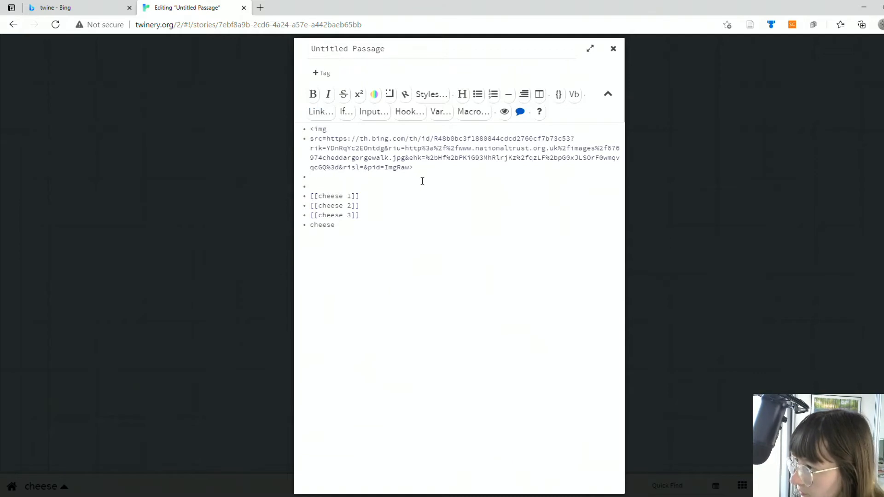
pyautogui.click(314, 129)
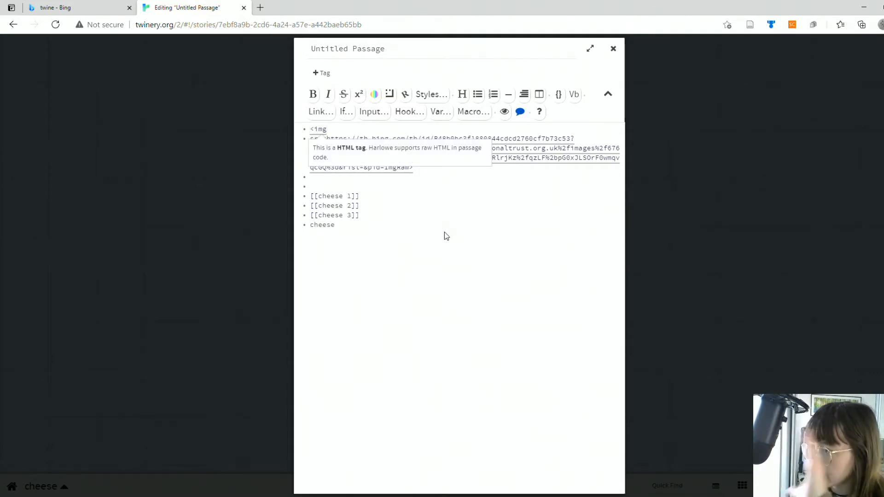
pyautogui.click(440, 236)
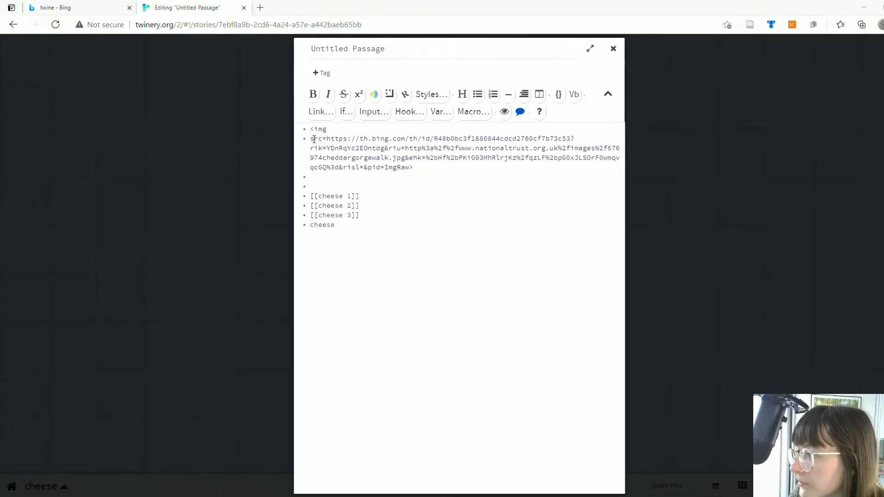
pyautogui.click(504, 205)
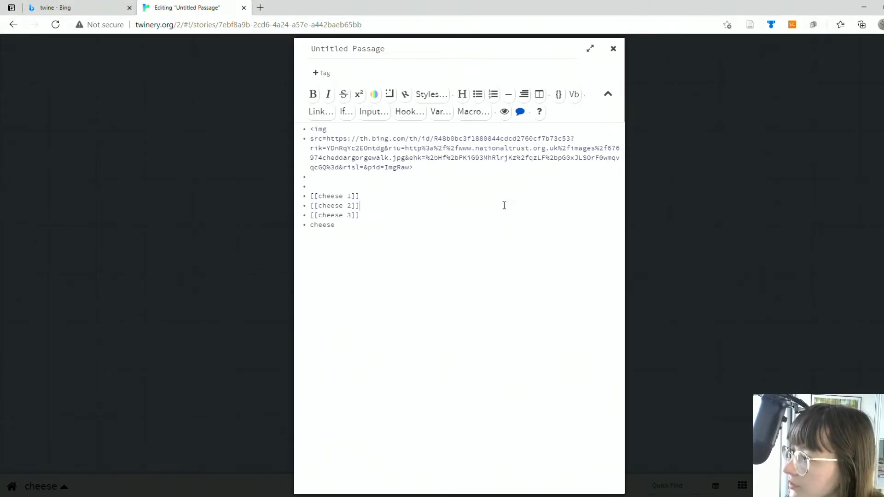
pyautogui.click(613, 49)
# Step: Test the story starting from the Untitled Passage and check how the image and the lines beneath it display
pyautogui.moveTo(432, 246)
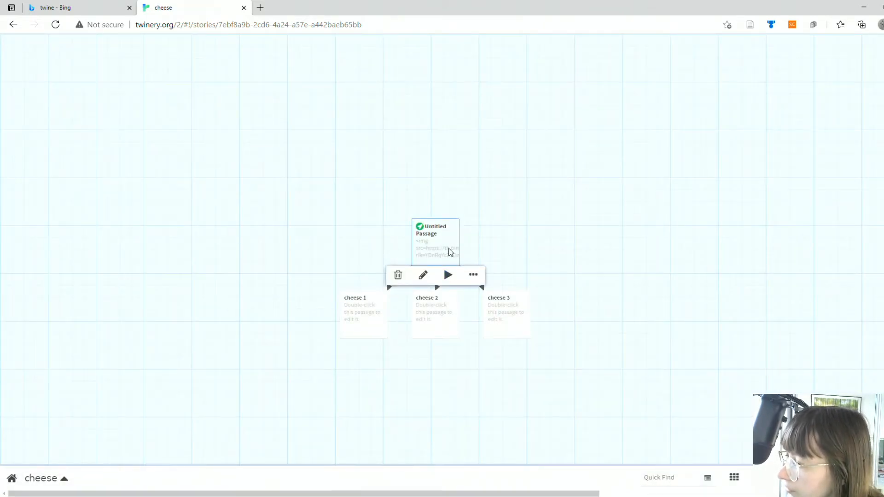
pyautogui.click(448, 275)
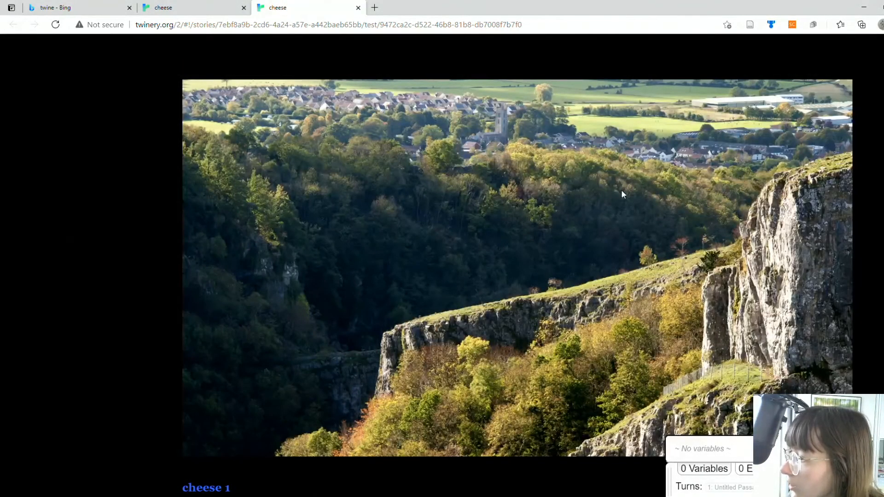
pyautogui.scroll(-2, 443, 251)
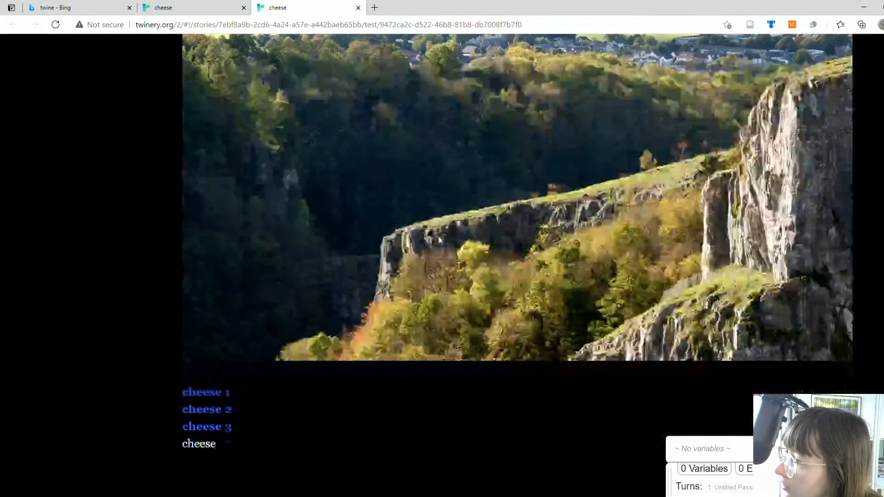
pyautogui.scroll(2, 441, 240)
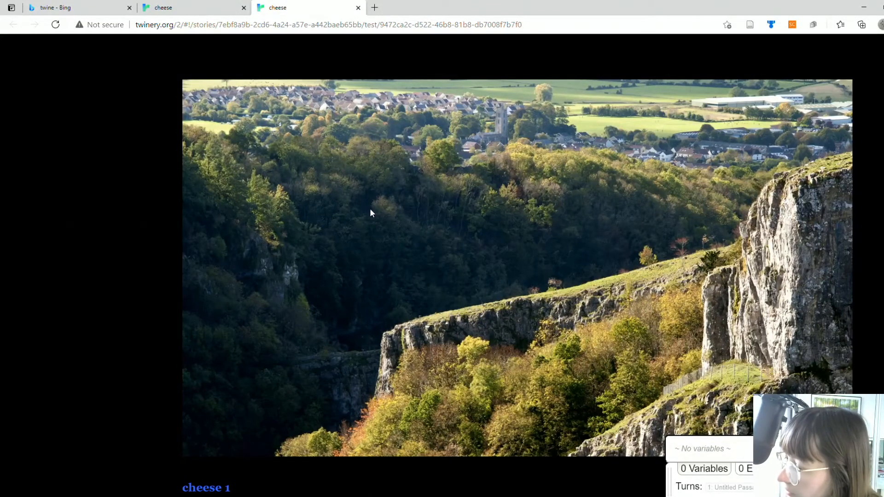
# Step: Test the cheese 1, cheese 2 and cheese 3 links from the start passage, returning to the start after each one
pyautogui.scroll(-2, 370, 209)
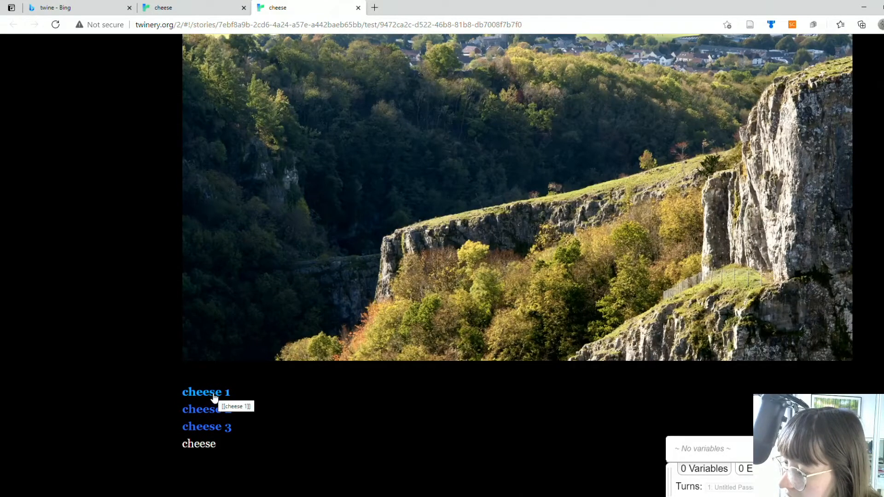
pyautogui.moveTo(171, 443)
pyautogui.mouseDown()
pyautogui.moveTo(210, 445)
pyautogui.moveTo(177, 445)
pyautogui.mouseUp()
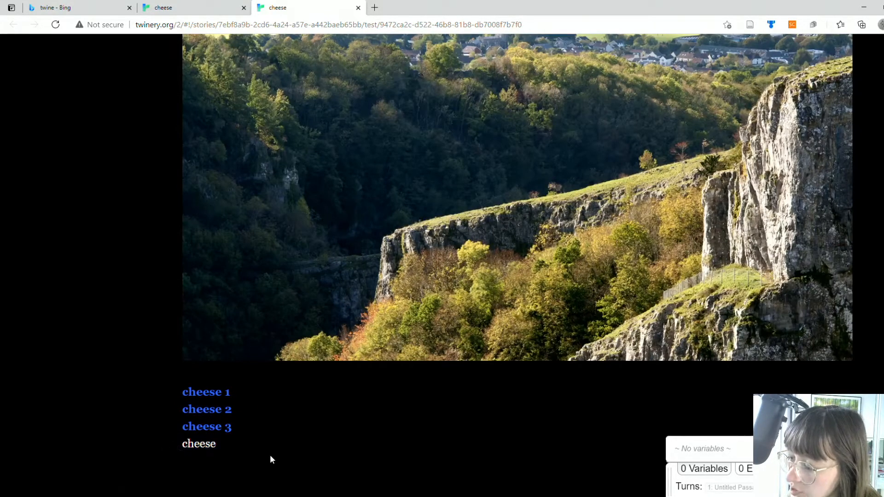
pyautogui.click(215, 391)
pyautogui.click(147, 107)
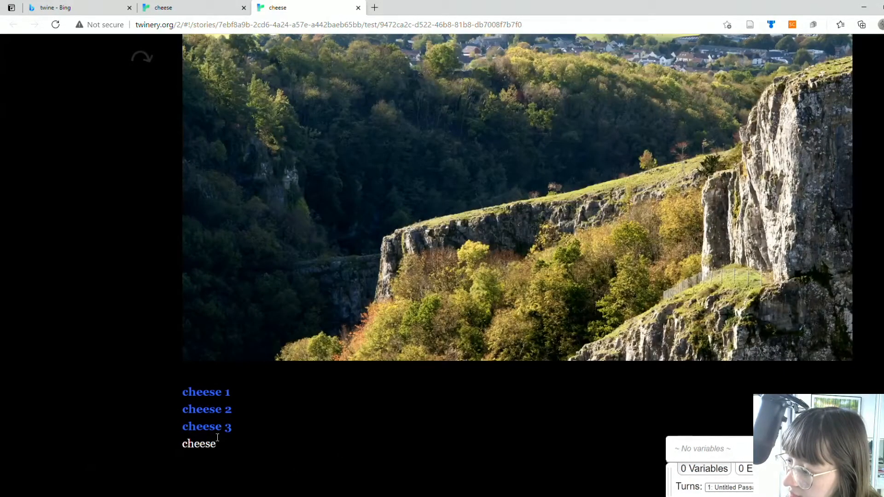
pyautogui.click(211, 411)
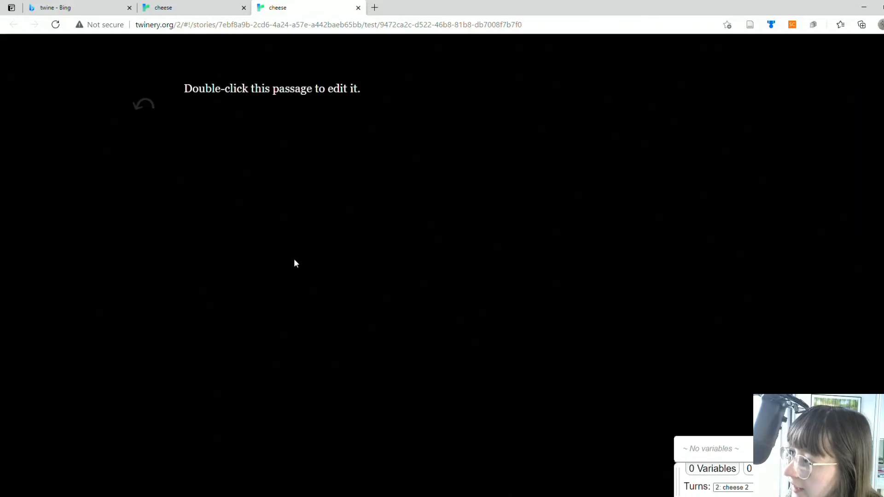
pyautogui.click(140, 110)
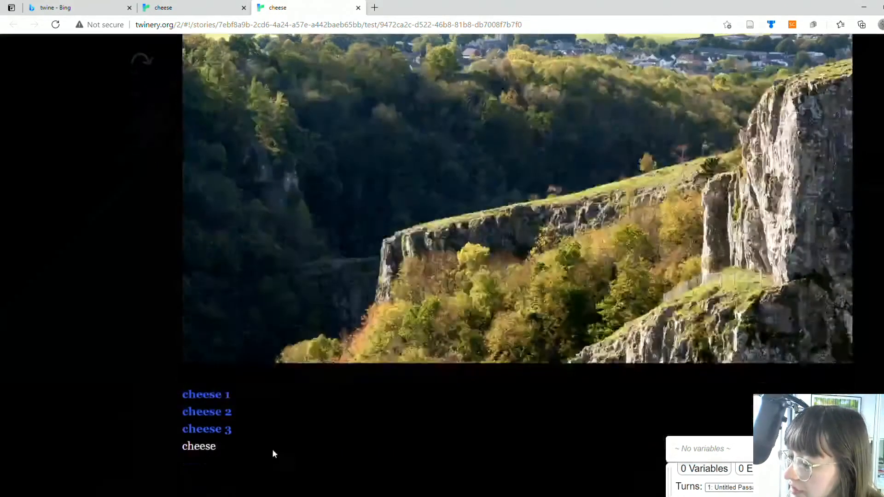
pyautogui.click(216, 429)
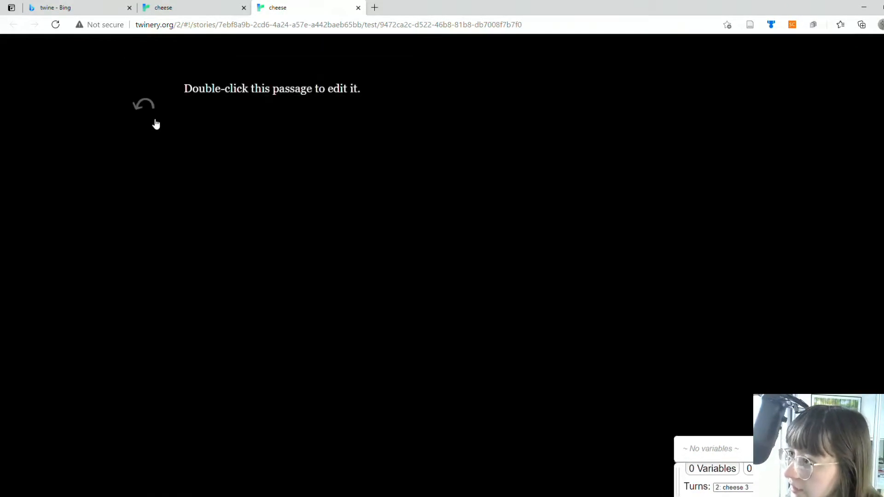
pyautogui.click(140, 107)
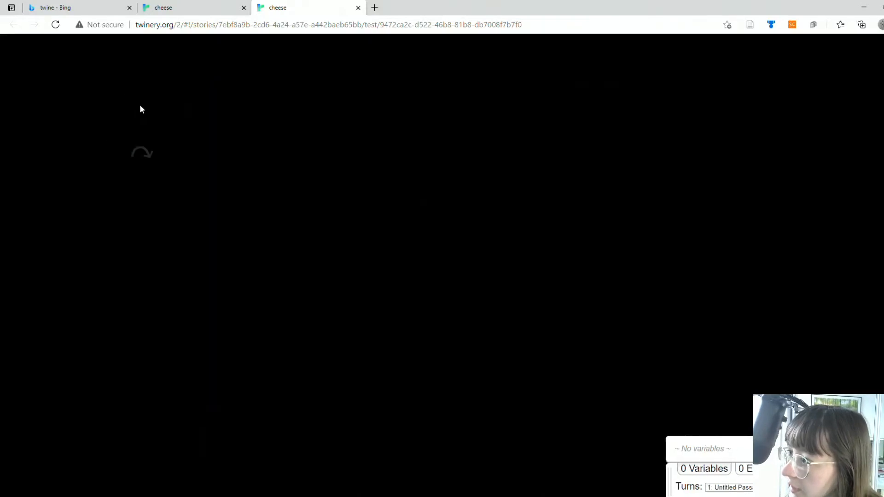
pyautogui.scroll(-2, 165, 167)
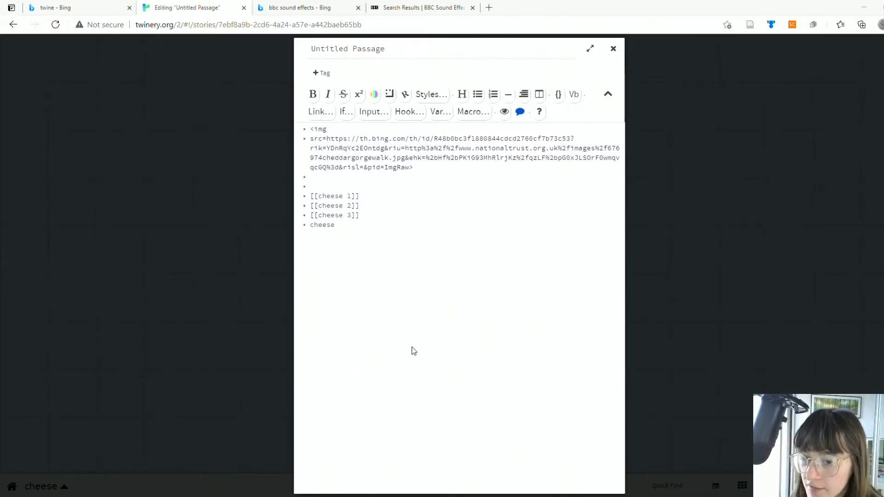
# Step: Switch to Bing, show the image results for twine, and open the picture of a brown jute twine ball in a new tab
pyautogui.click(46, 3)
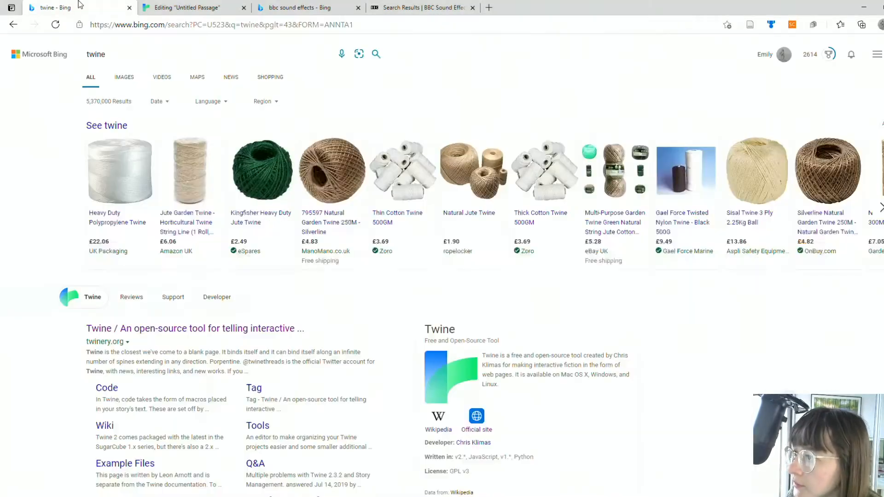
pyautogui.click(124, 77)
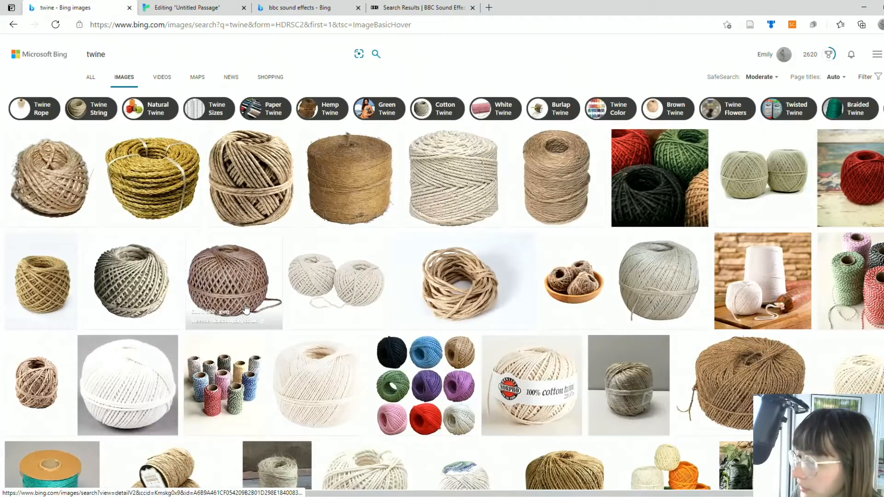
pyautogui.click(239, 266)
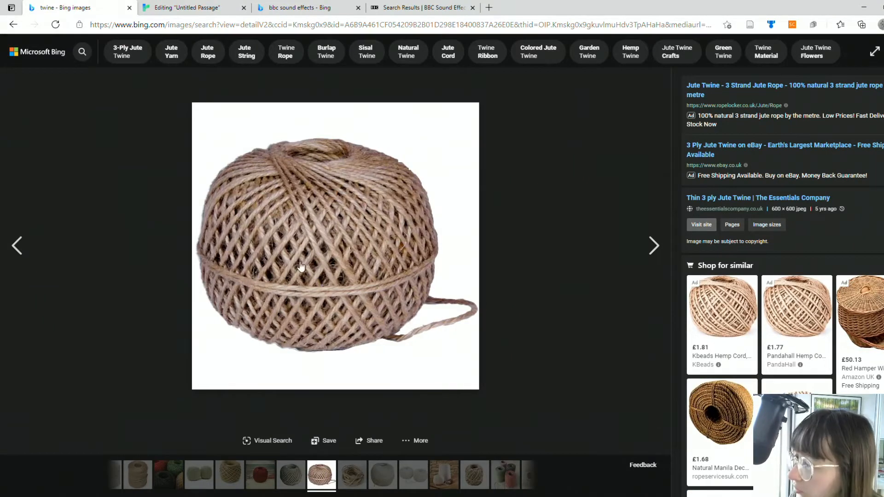
pyautogui.rightClick(301, 248)
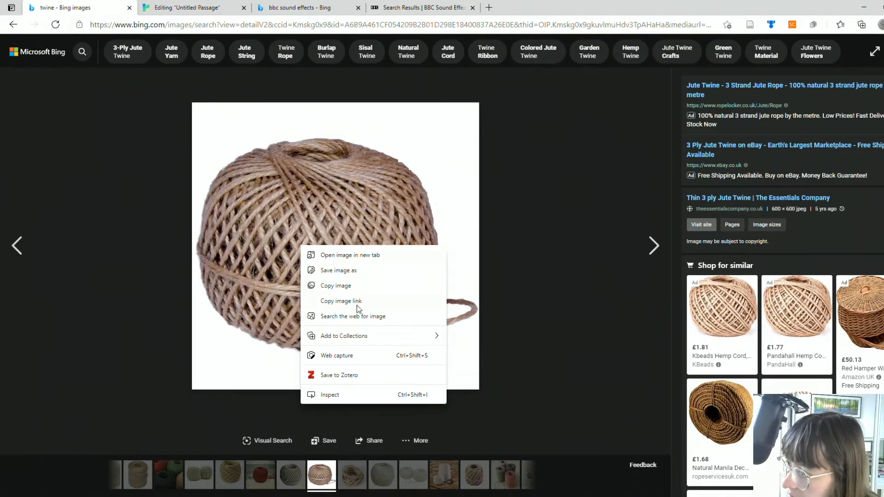
pyautogui.click(370, 255)
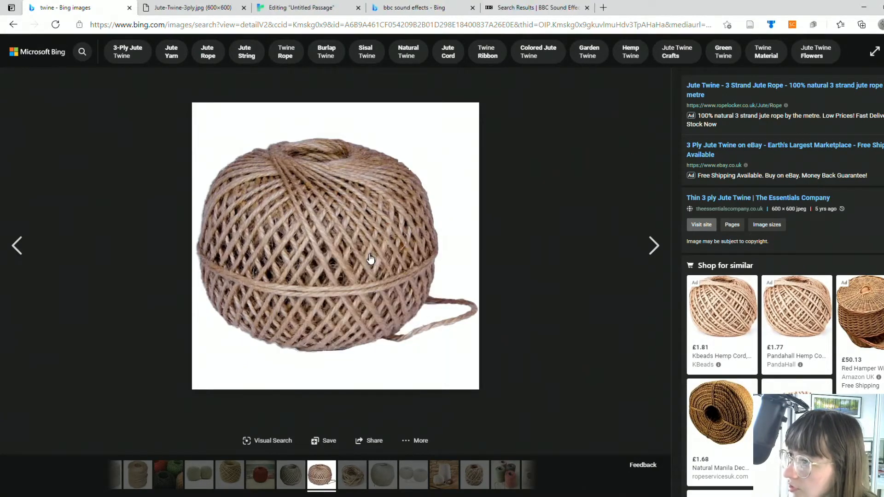
# Step: Copy the full web address of the Jute-Twine-3ply.jpg image from its own tab
pyautogui.click(193, 7)
pyautogui.click(281, 26)
pyautogui.rightClick(280, 27)
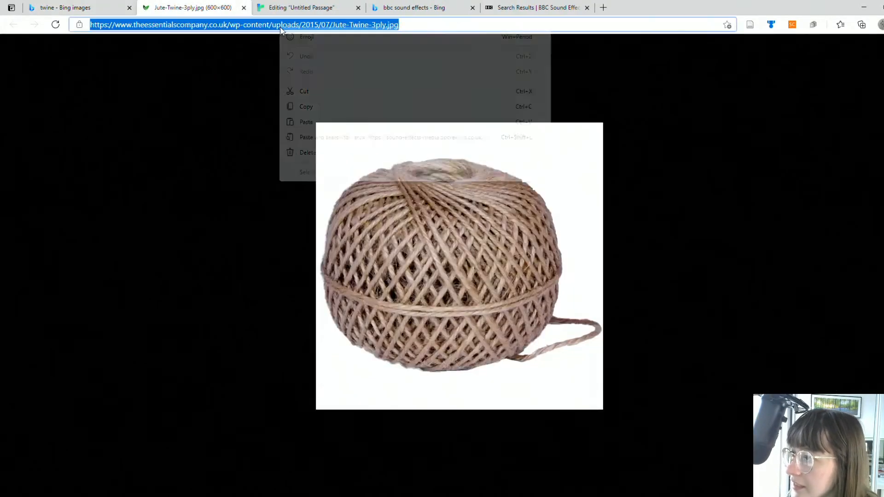
pyautogui.click(337, 107)
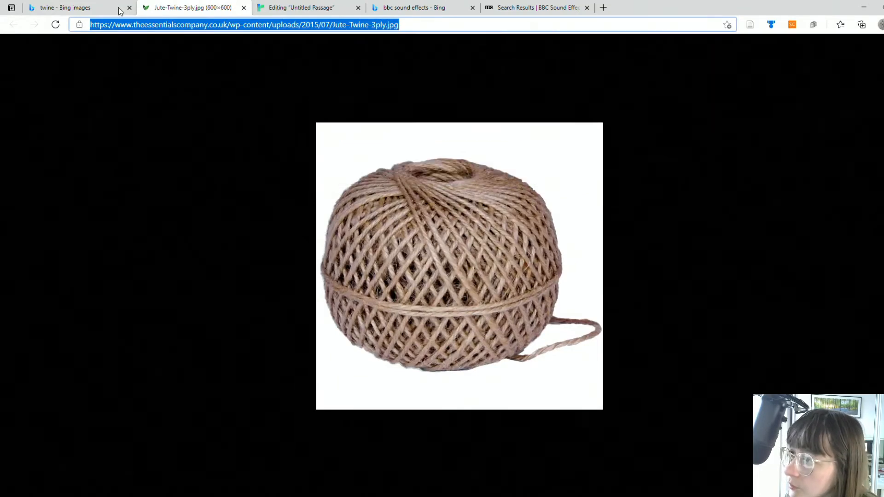
# Step: Return to the Untitled Passage editor and highlight the image URL inside the img tag, then deselect it
pyautogui.click(304, 8)
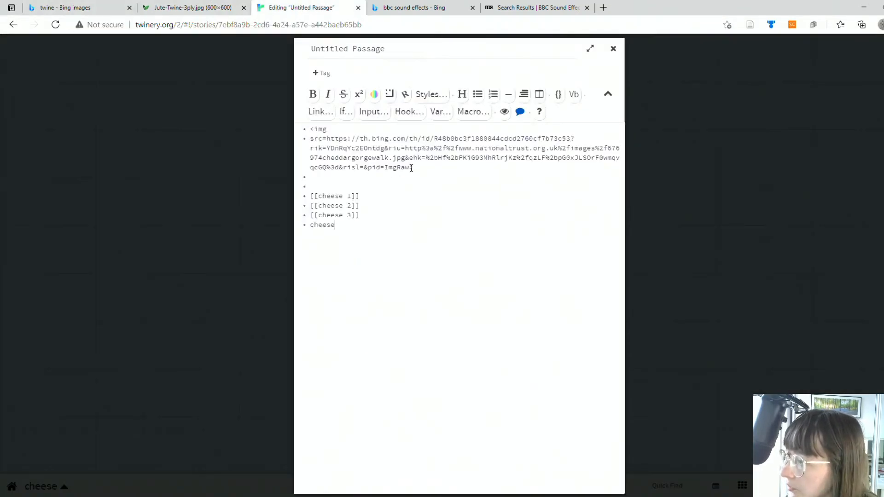
pyautogui.moveTo(411, 168); pyautogui.dragTo(328, 140)
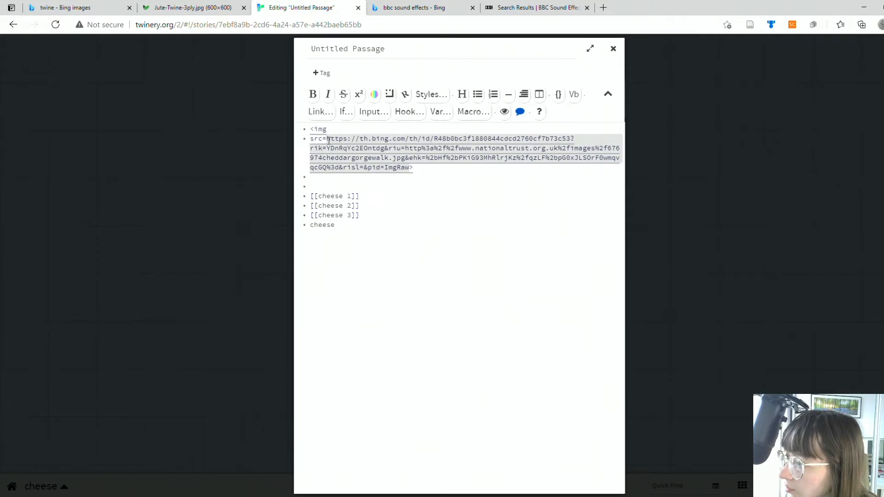
pyautogui.click(500, 199)
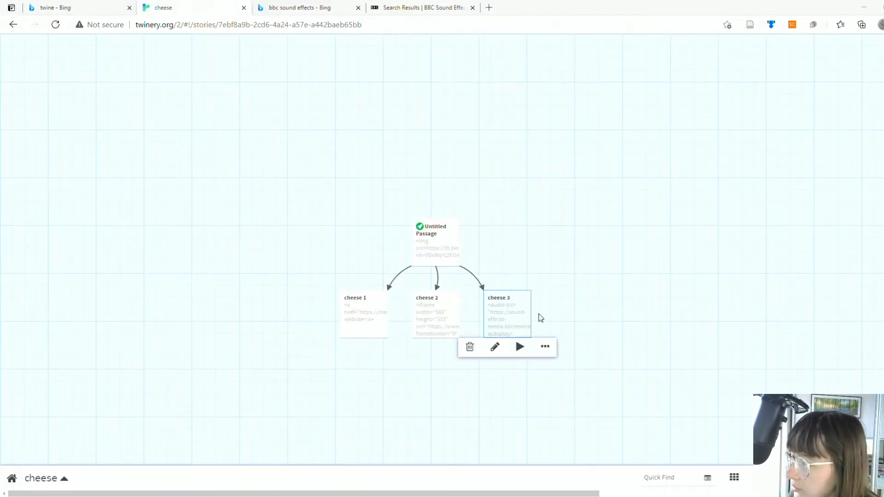
# Step: Add a [[cheese 2]] link below the Cheese website anchor in the cheese 1 passage and close the editor
pyautogui.doubleClick(349, 302)
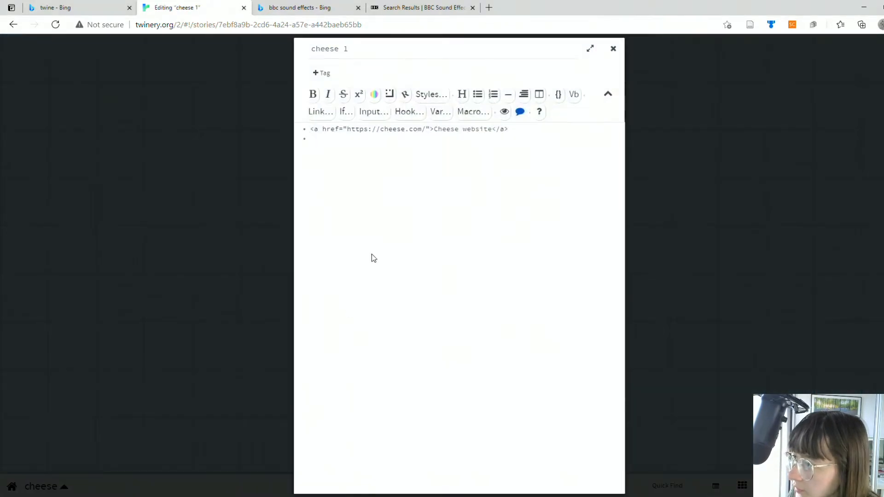
pyautogui.write('[[')
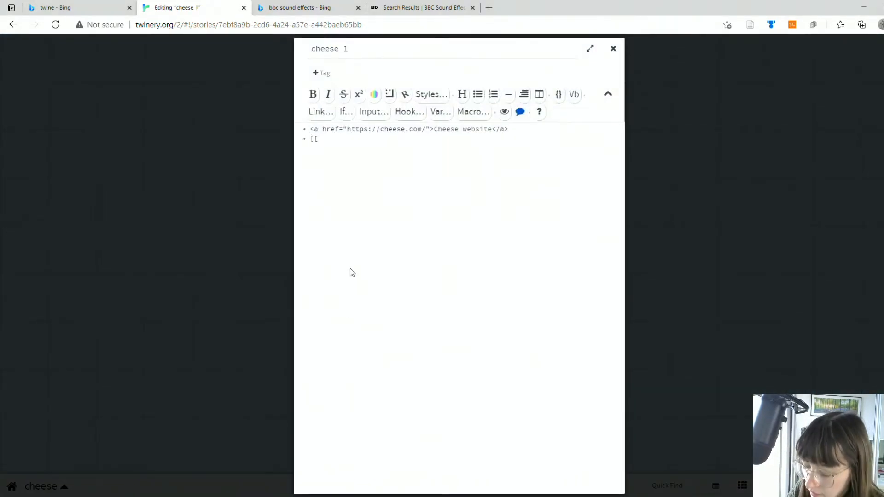
pyautogui.write('ch')
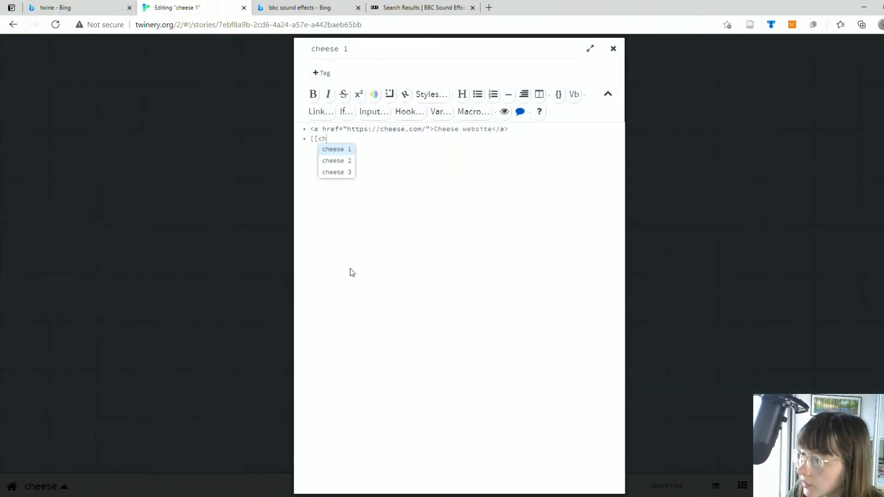
pyautogui.click(332, 162)
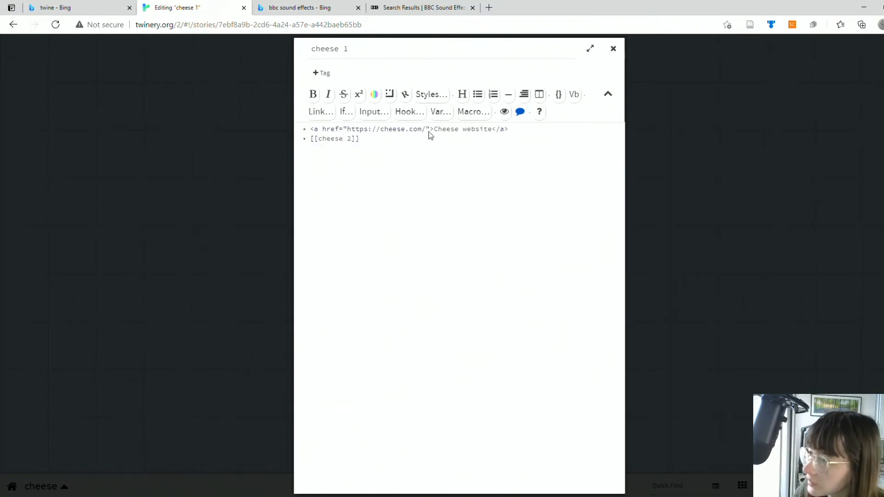
pyautogui.click(613, 49)
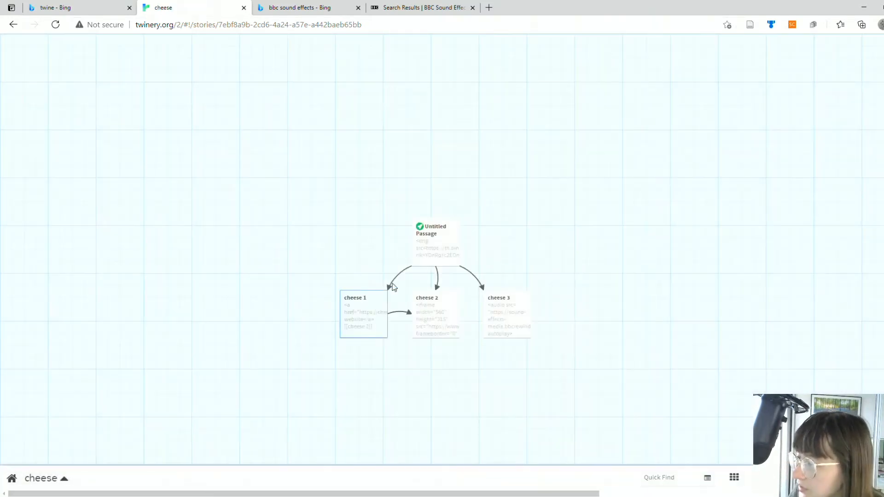
# Step: Add a [[cheese 3]] link below the embedded YouTube iframe in the cheese 2 passage and close the editor
pyautogui.moveTo(395, 307)
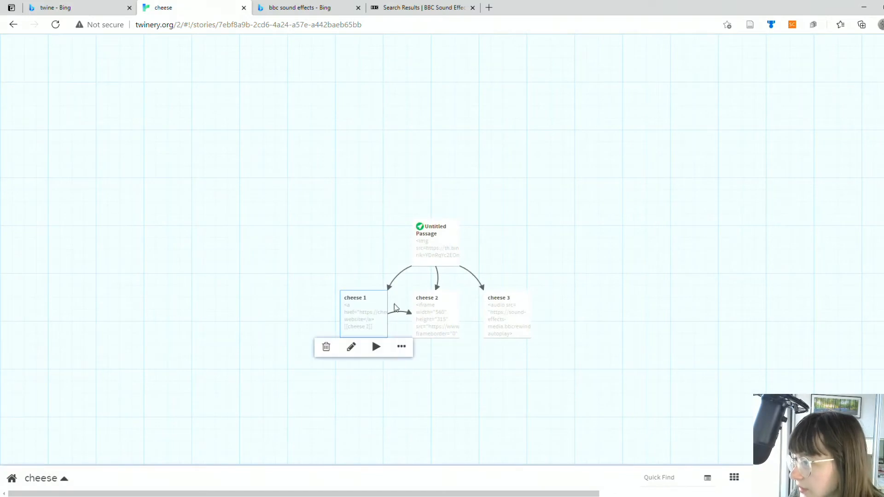
pyautogui.click(442, 317)
pyautogui.doubleClick(442, 317)
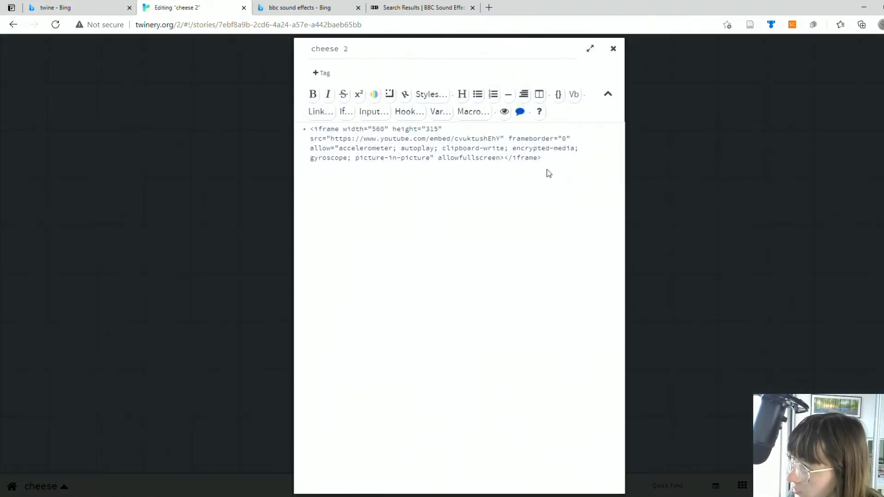
pyautogui.write('[[chee')
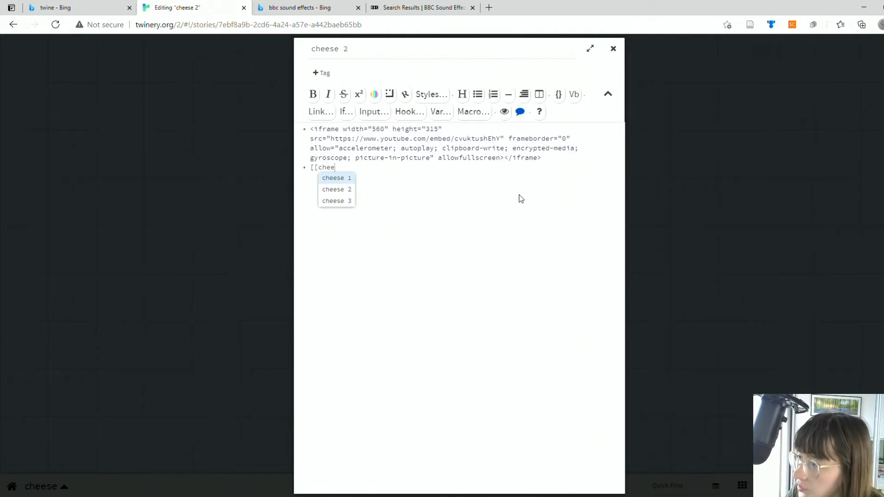
pyautogui.click(333, 201)
pyautogui.click(613, 49)
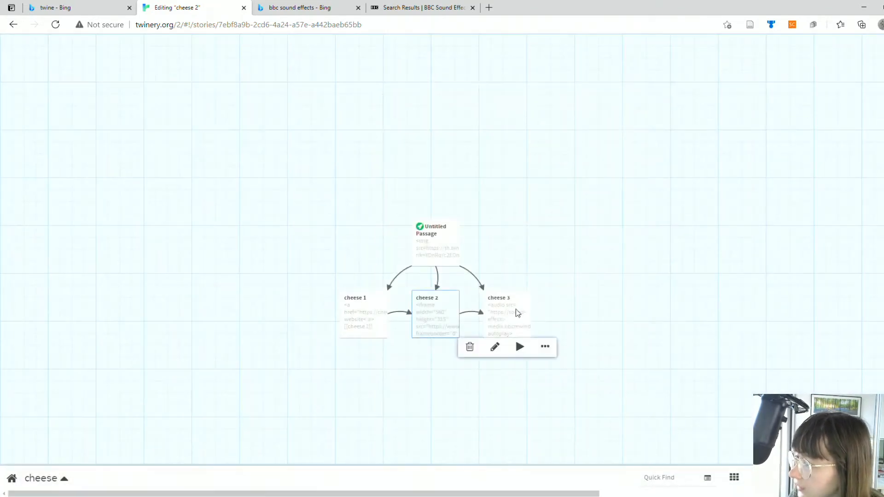
# Step: Add a [[cheese 1]] link below the autoplay audio tag in the cheese 3 passage and close the editor
pyautogui.doubleClick(501, 318)
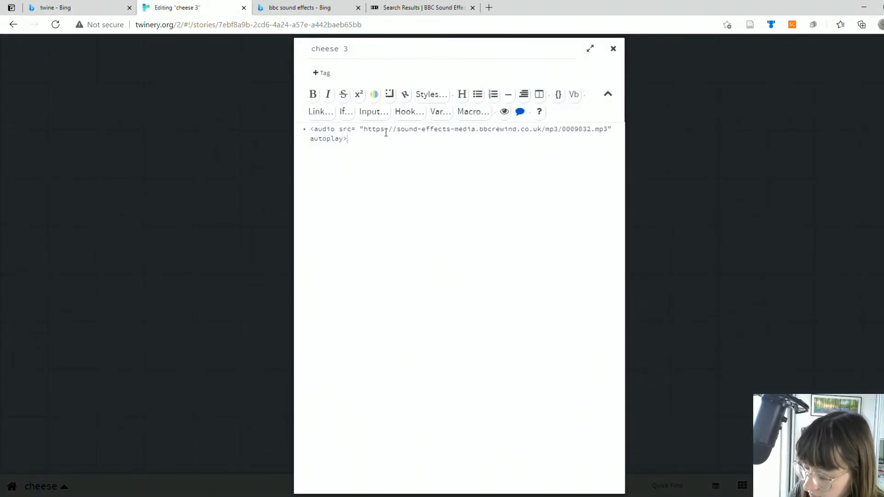
pyautogui.write('[[c')
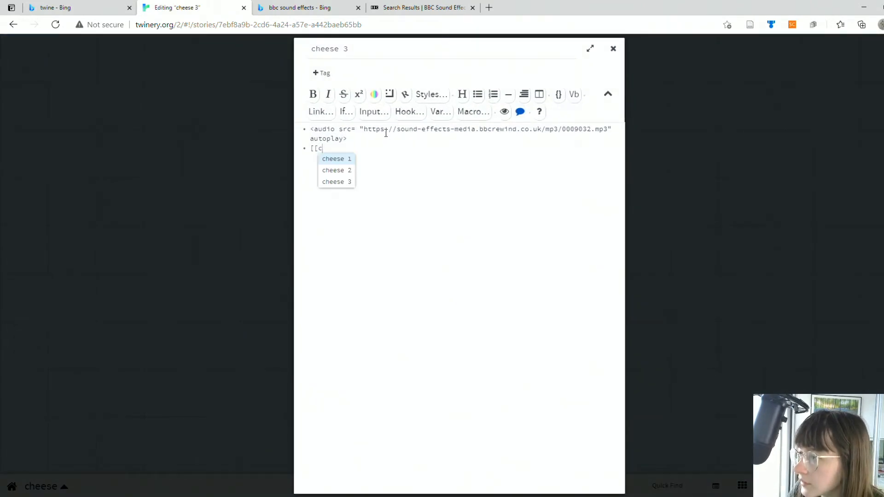
pyautogui.click(351, 159)
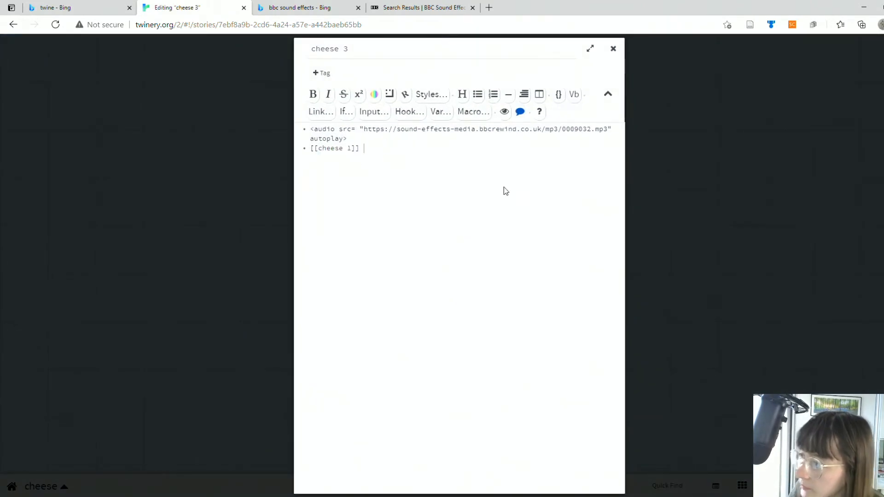
pyautogui.click(612, 49)
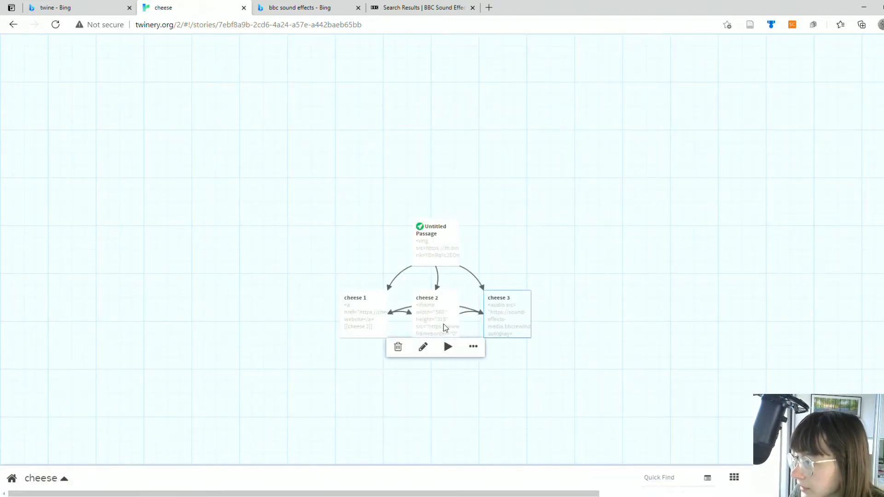
# Step: Test the story from the cheese 1 passage, going back and forward once and following the links through cheese 2 to cheese 3
pyautogui.moveTo(344, 316)
pyautogui.click(377, 348)
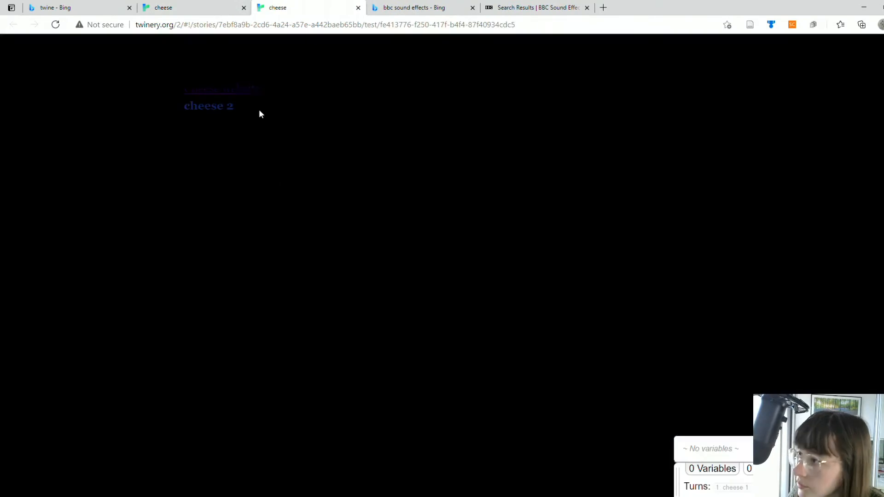
pyautogui.click(217, 105)
pyautogui.click(145, 111)
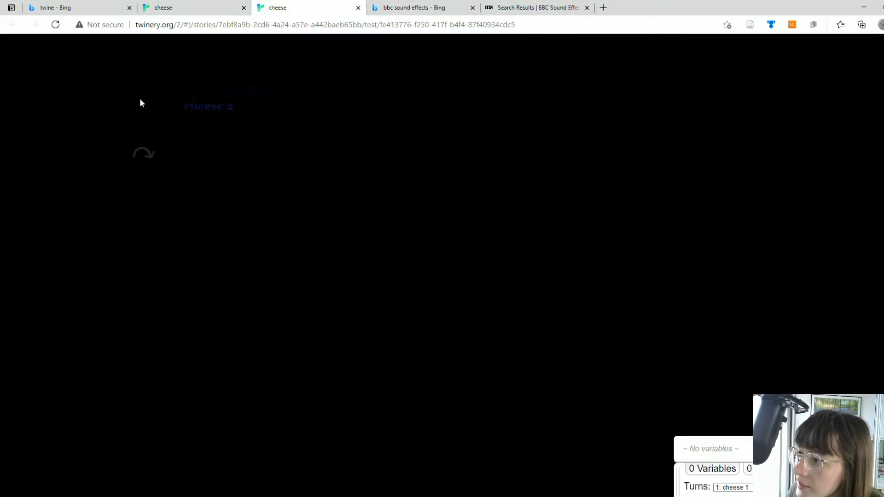
pyautogui.click(144, 159)
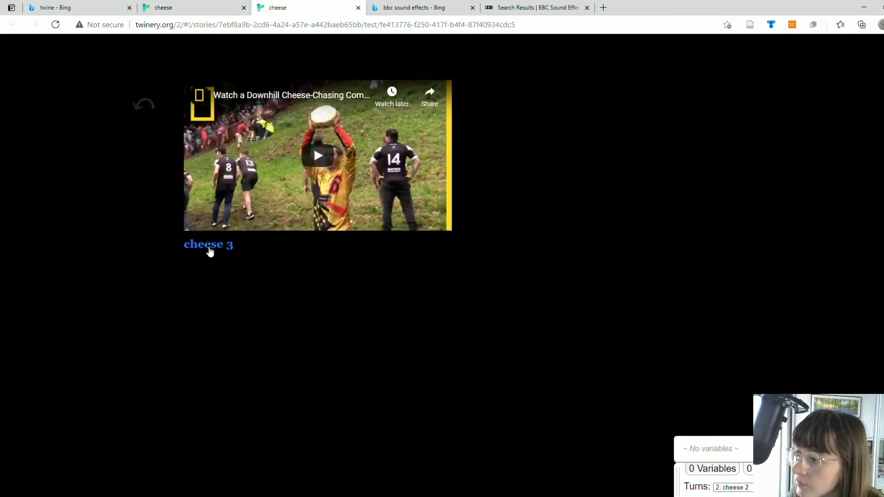
pyautogui.click(209, 245)
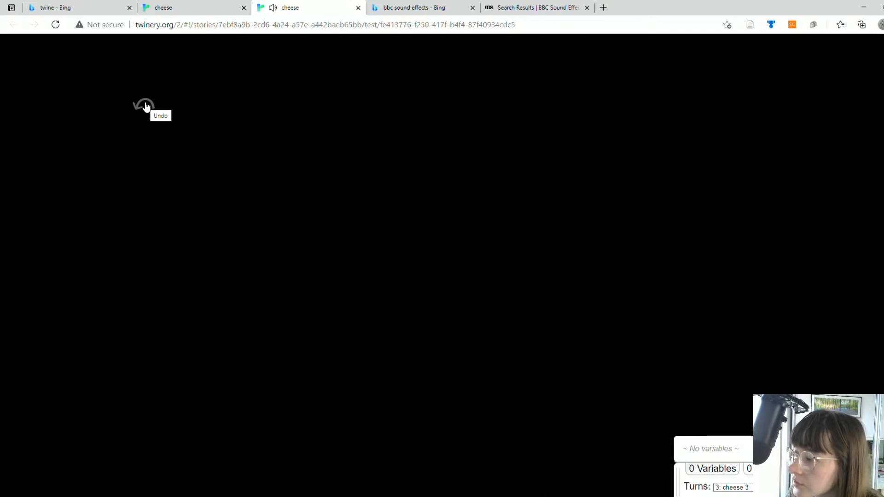
# Step: Step back twice through the story test from the cheese 3 passage
pyautogui.click(144, 105)
pyautogui.click(145, 104)
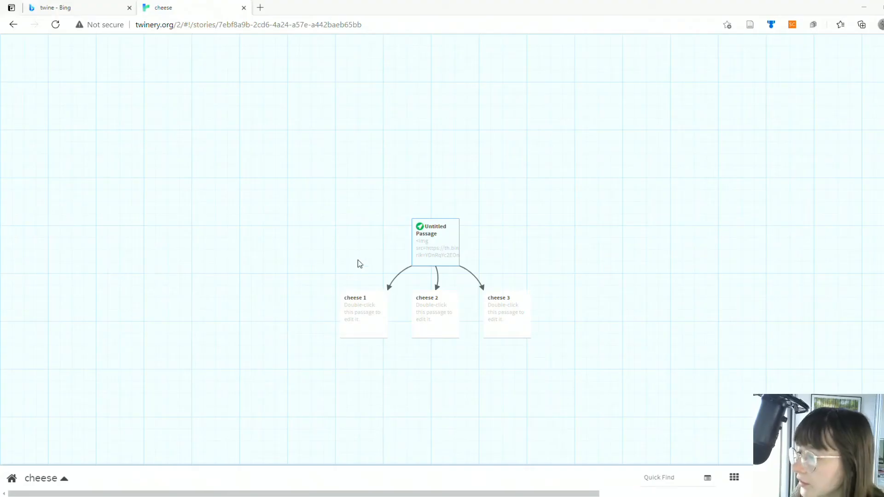
pyautogui.moveTo(375, 311)
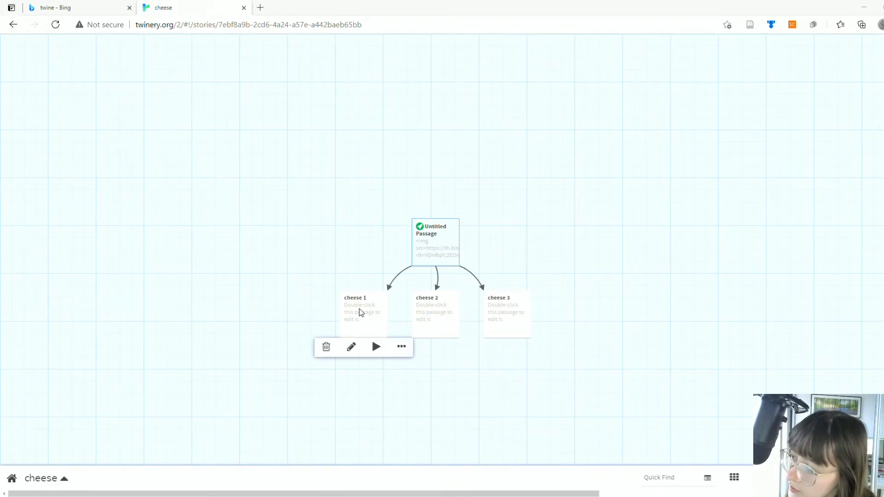
pyautogui.doubleClick(360, 312)
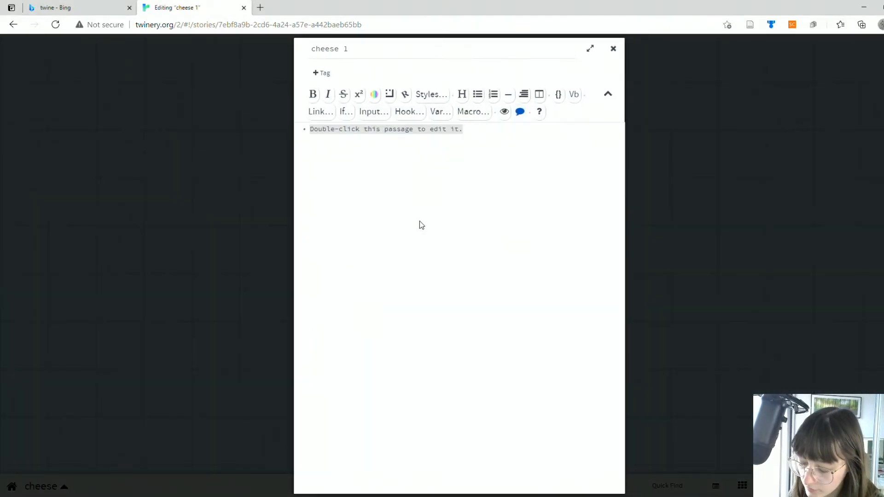
pyautogui.write('<a href="https://cheese.com/">Cheese website</a>')
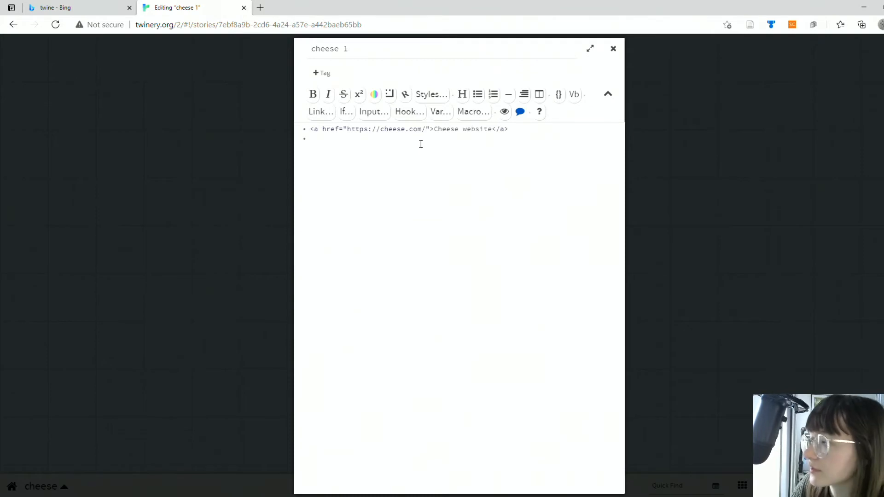
# Step: Examine the parts of the anchor code in cheese 1: opening tag, web address, link text and closing tag
pyautogui.click(311, 127)
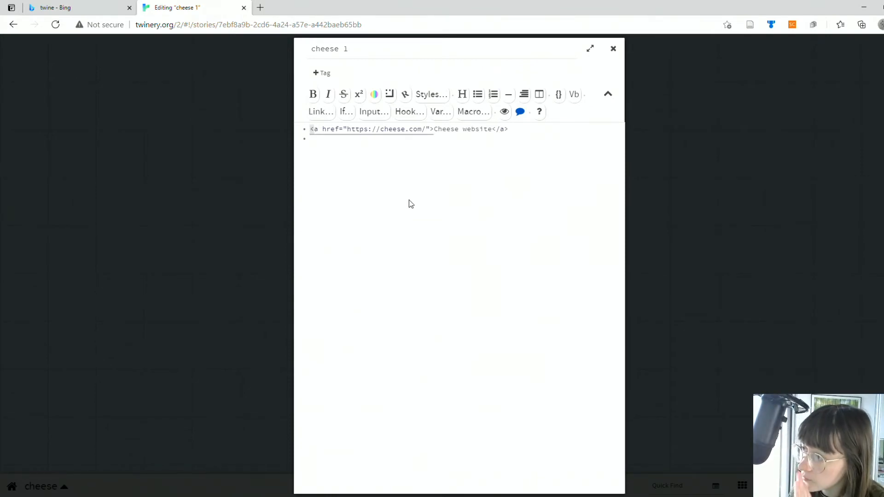
pyautogui.click(383, 197)
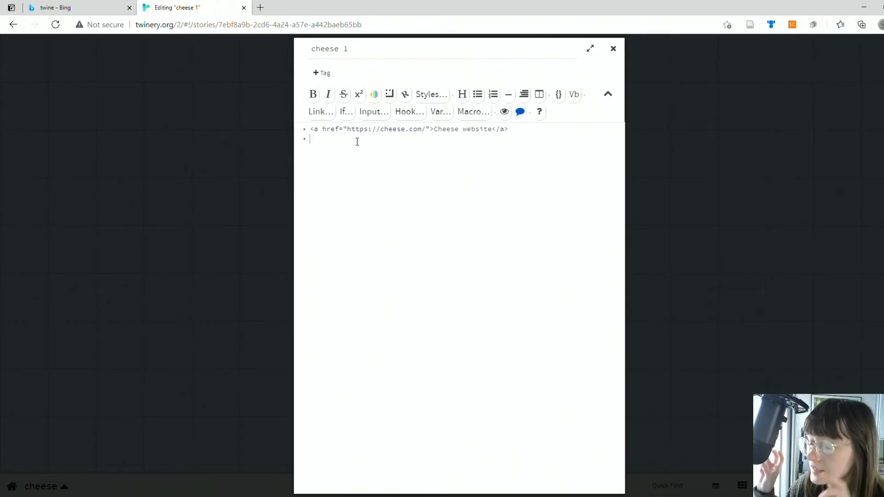
pyautogui.moveTo(347, 129); pyautogui.dragTo(426, 129)
pyautogui.click(444, 154)
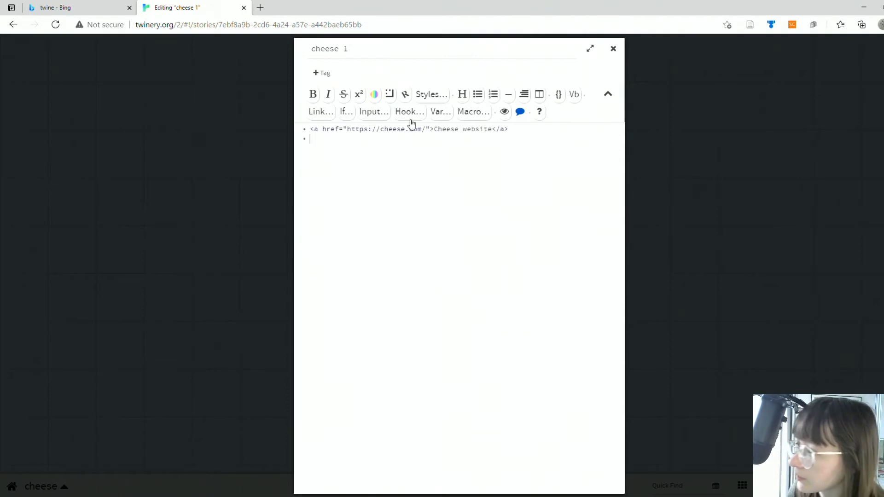
pyautogui.moveTo(434, 130)
pyautogui.mouseDown()
pyautogui.moveTo(491, 130)
pyautogui.moveTo(434, 130)
pyautogui.mouseUp()
pyautogui.click(490, 148)
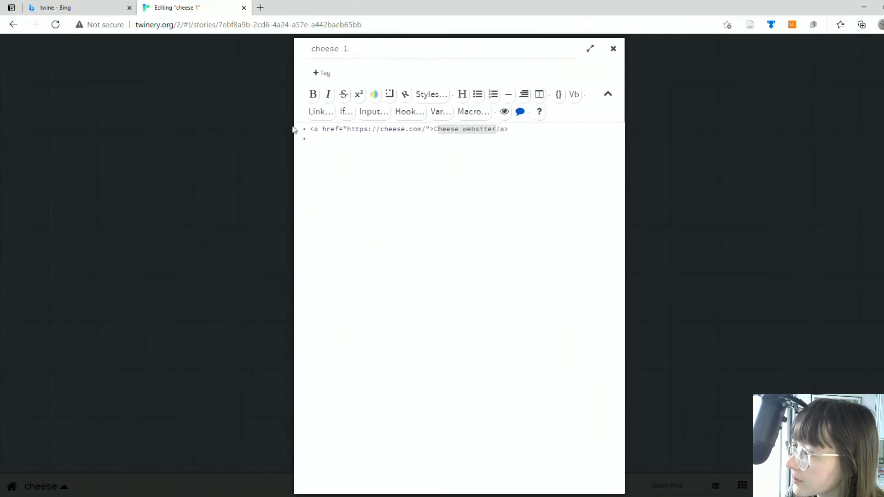
pyautogui.click(503, 130)
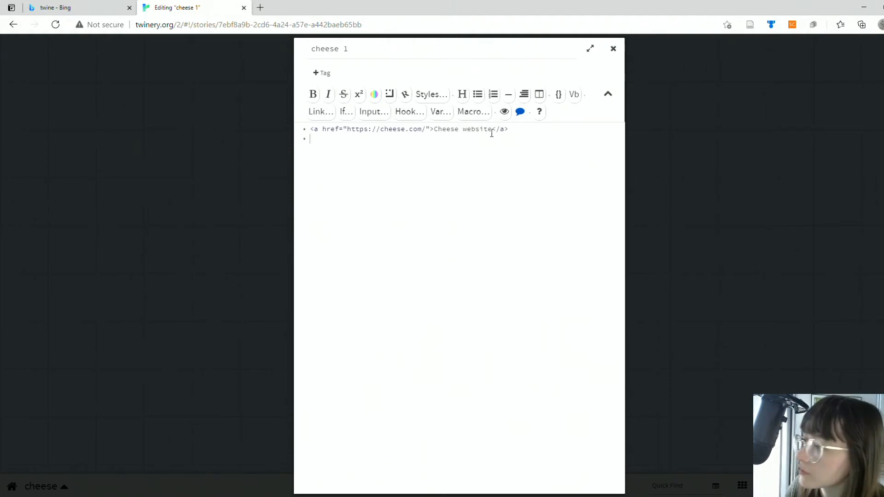
pyautogui.click(518, 133)
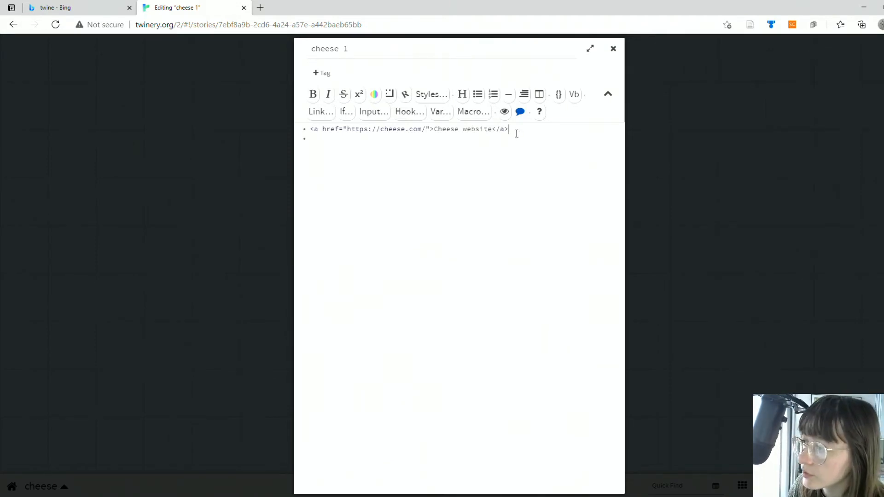
pyautogui.click(522, 138)
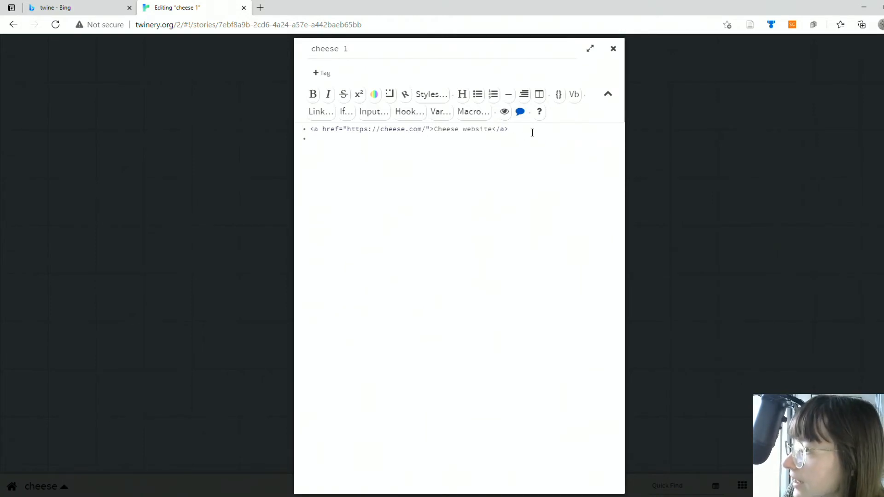
# Step: Close the cheese 1 editor, test the story from that passage and follow the Cheese website link before returning to the story map
pyautogui.click(614, 48)
pyautogui.click(376, 347)
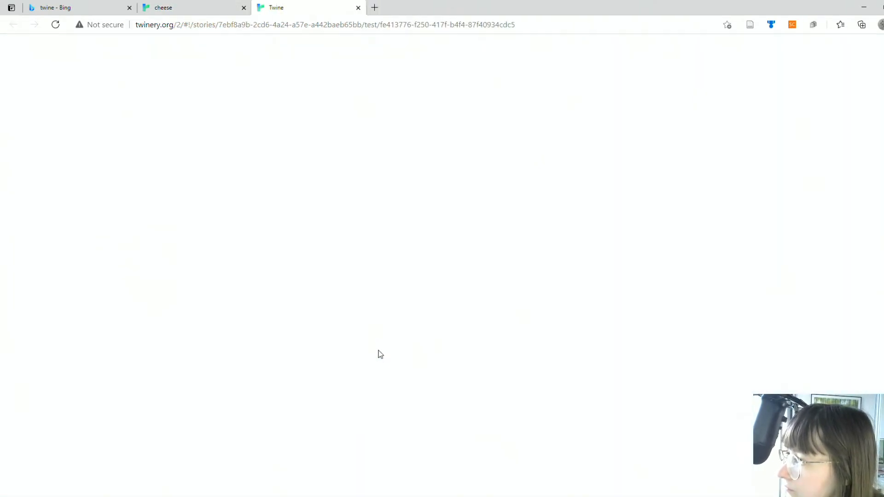
pyautogui.click(231, 92)
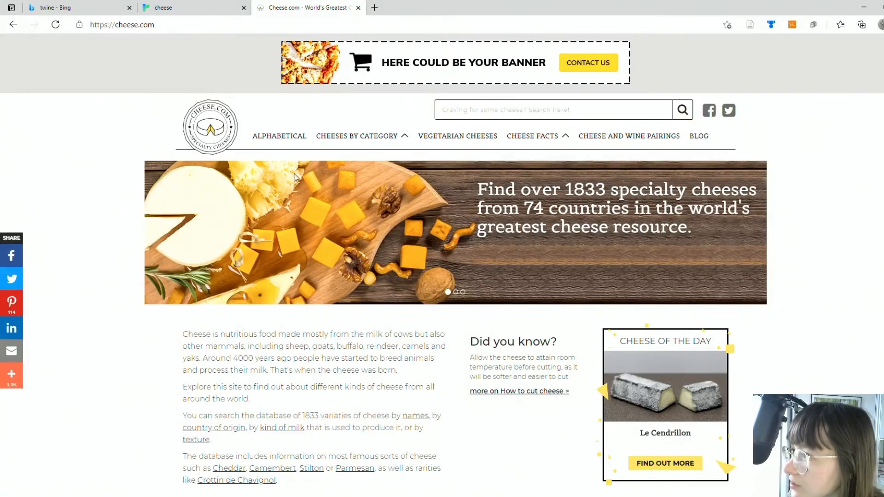
pyautogui.scroll(-9, 289, 91)
pyautogui.scroll(9, 289, 91)
pyautogui.click(184, 8)
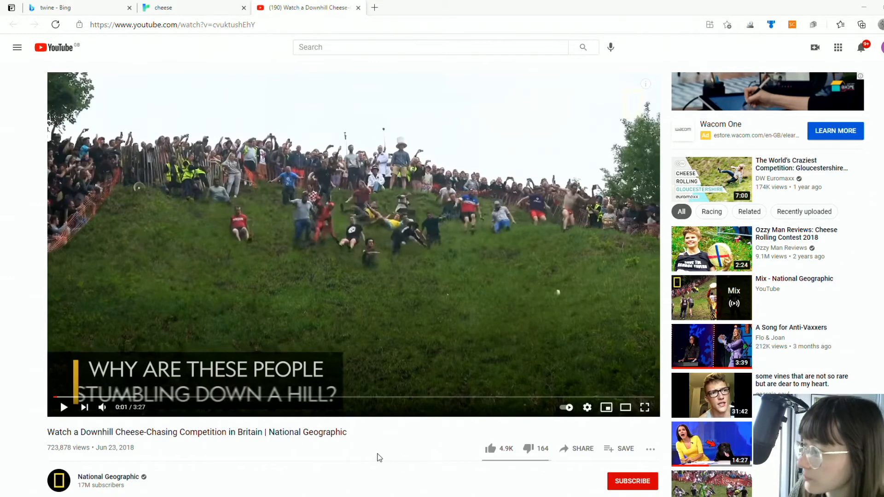
# Step: Open the embed code for the YouTube video "Watch a Downhill Cheese-Chasing Competition in Britain" from its sharing options
pyautogui.scroll(-2, 384, 448)
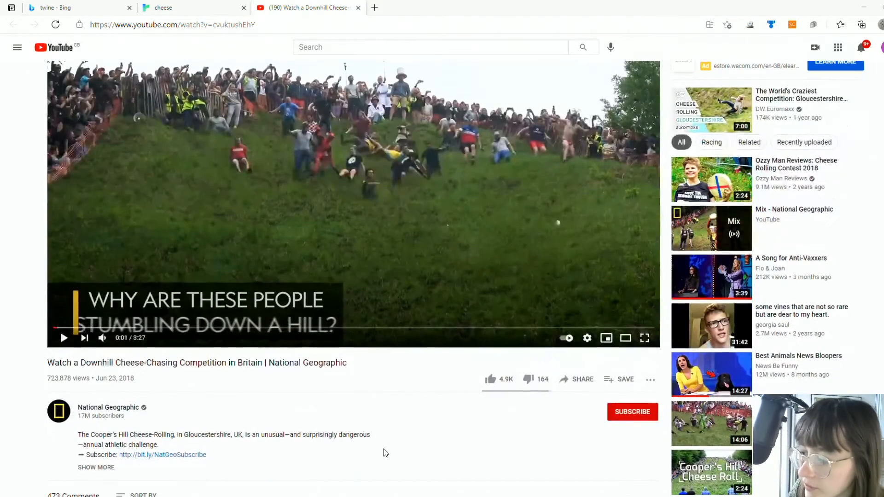
pyautogui.scroll(2, 383, 449)
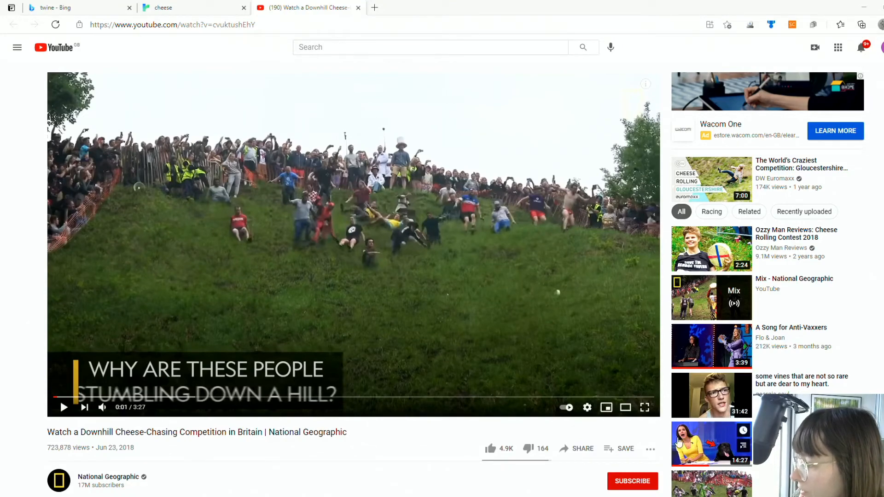
pyautogui.click(582, 450)
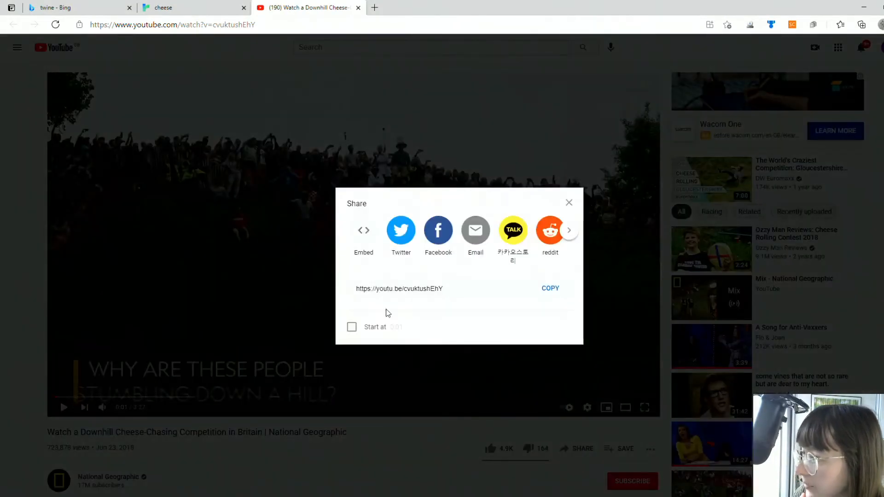
pyautogui.click(363, 233)
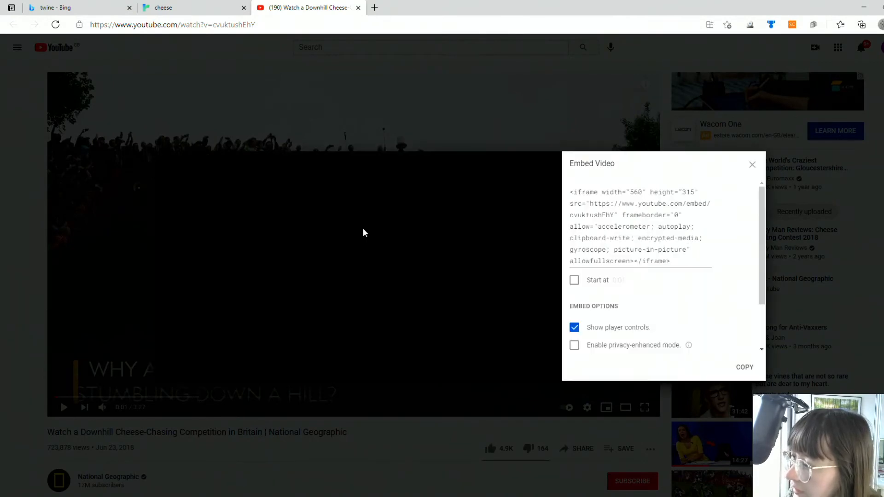
pyautogui.click(650, 230)
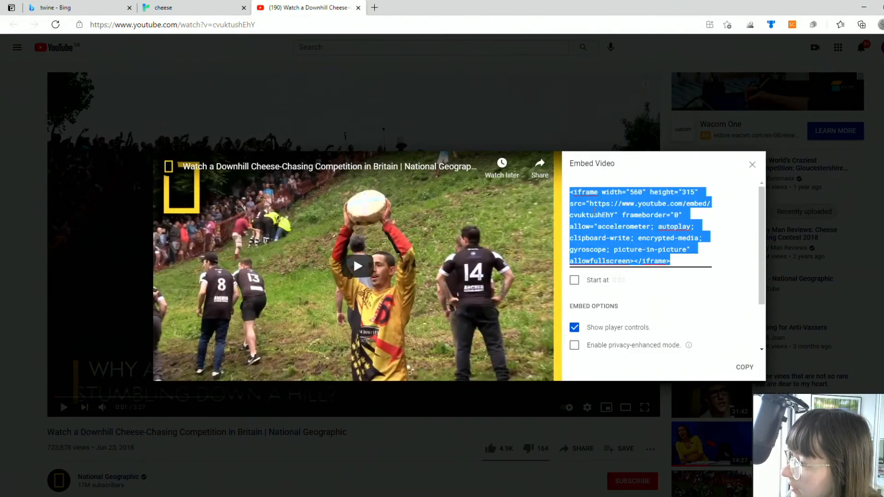
# Step: Examine the iframe embed code, its width value and the available embed options
pyautogui.scroll(-2, 650, 230)
pyautogui.scroll(2, 650, 230)
pyautogui.click(597, 193)
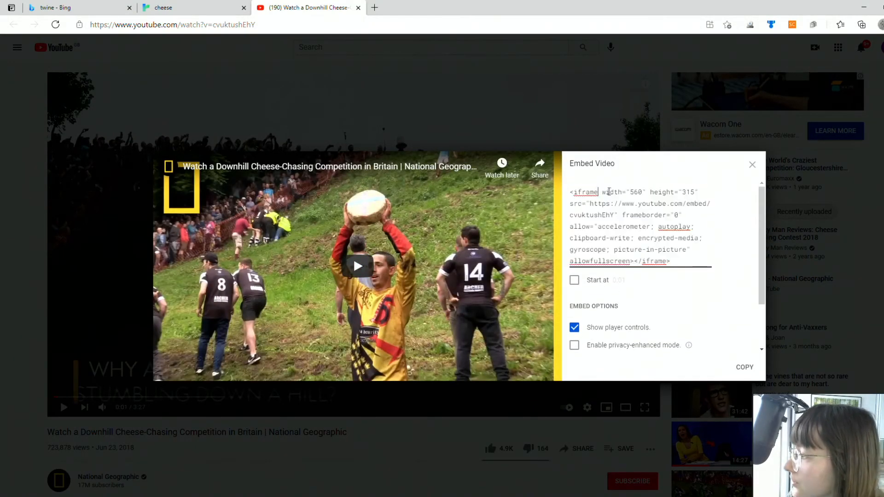
pyautogui.click(637, 193)
pyautogui.click(622, 193)
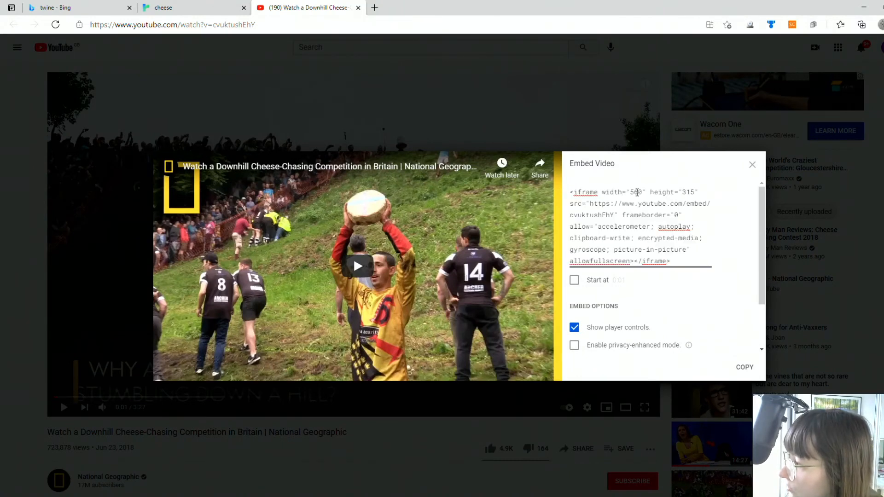
pyautogui.click(637, 193)
pyautogui.click(632, 190)
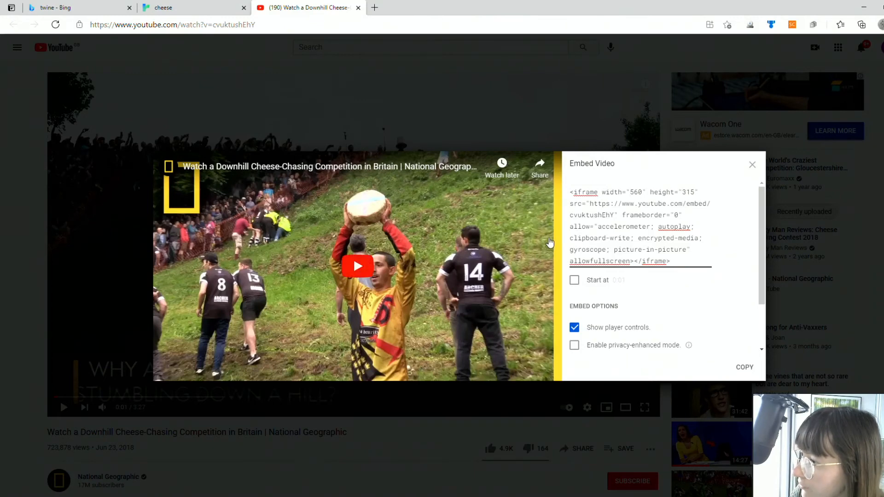
pyautogui.scroll(-1, 634, 213)
pyautogui.scroll(-1, 634, 213)
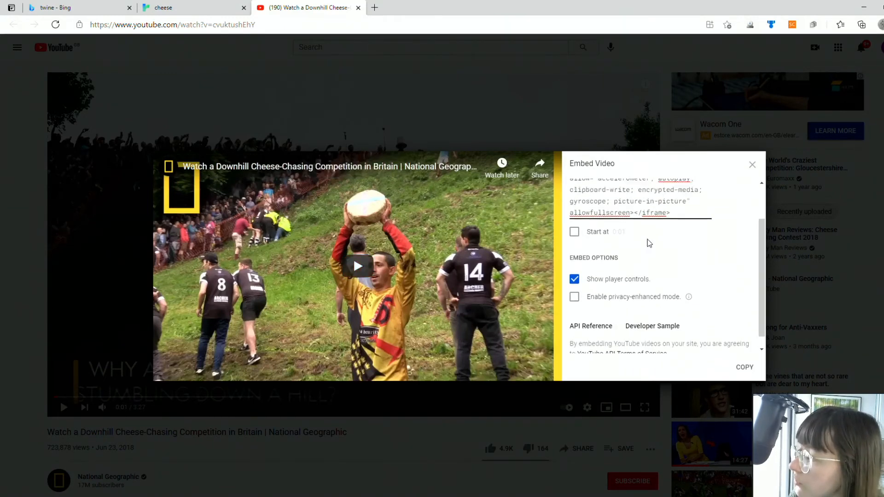
pyautogui.scroll(2, 678, 259)
# Step: Copy the full iframe embed code of the cheese-chasing video
pyautogui.moveTo(671, 255); pyautogui.dragTo(571, 192)
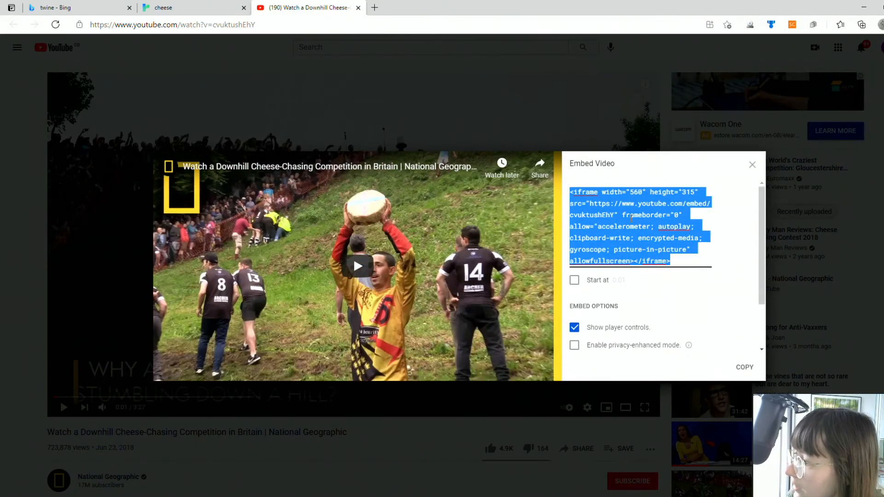
pyautogui.rightClick(630, 203)
pyautogui.click(652, 250)
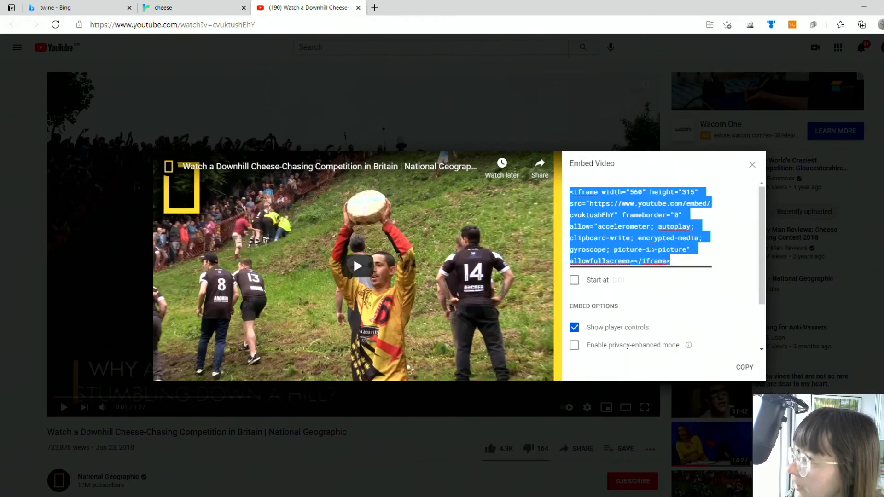
# Step: Switch to the Twine story, replace the cheese 2 passage's placeholder text with the copied YouTube iframe and test from that passage
pyautogui.click(192, 6)
pyautogui.doubleClick(451, 330)
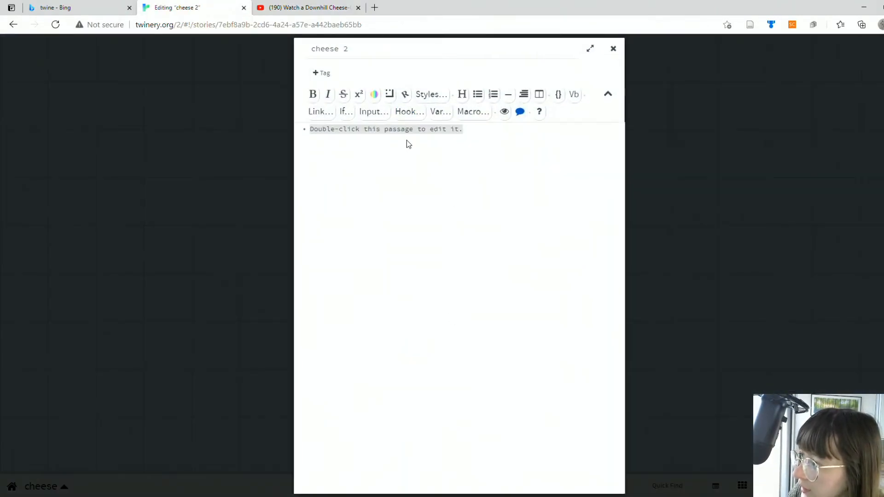
pyautogui.rightClick(407, 144)
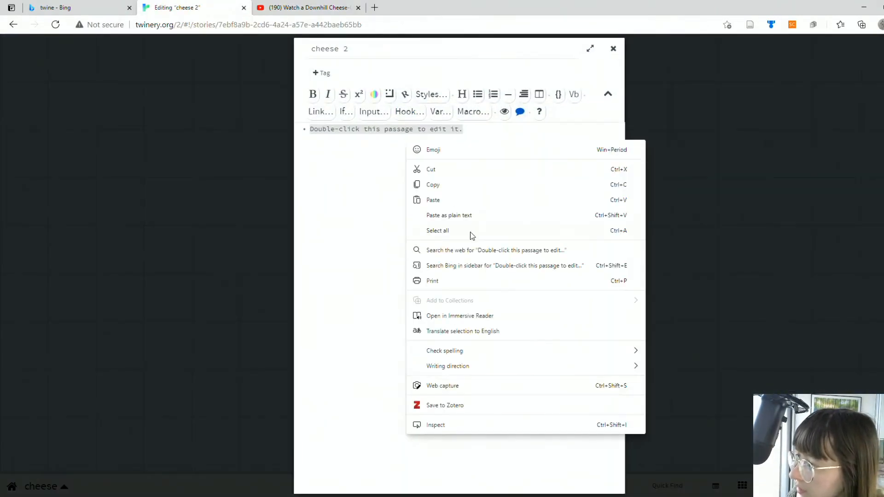
pyautogui.click(434, 199)
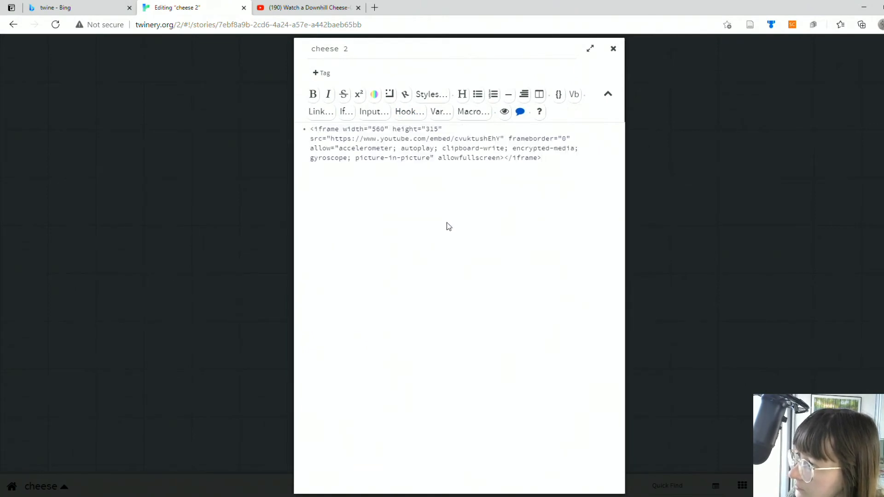
pyautogui.click(614, 51)
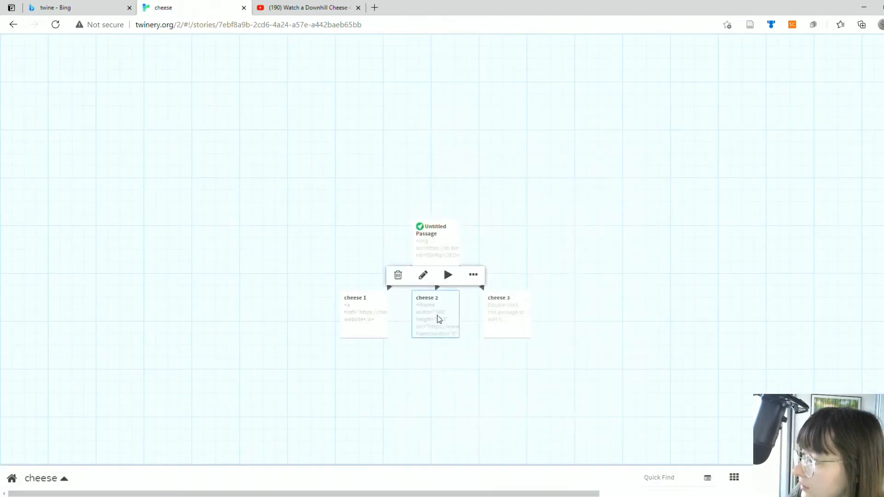
pyautogui.click(449, 349)
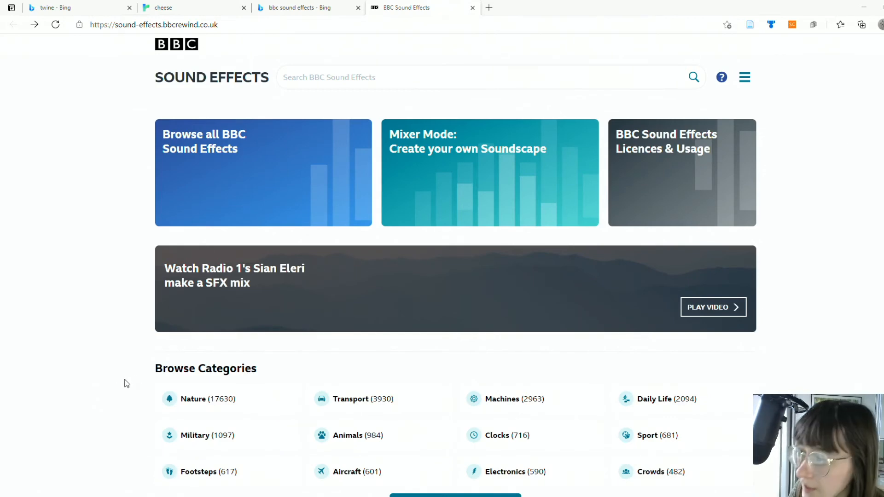
pyautogui.click(440, 76)
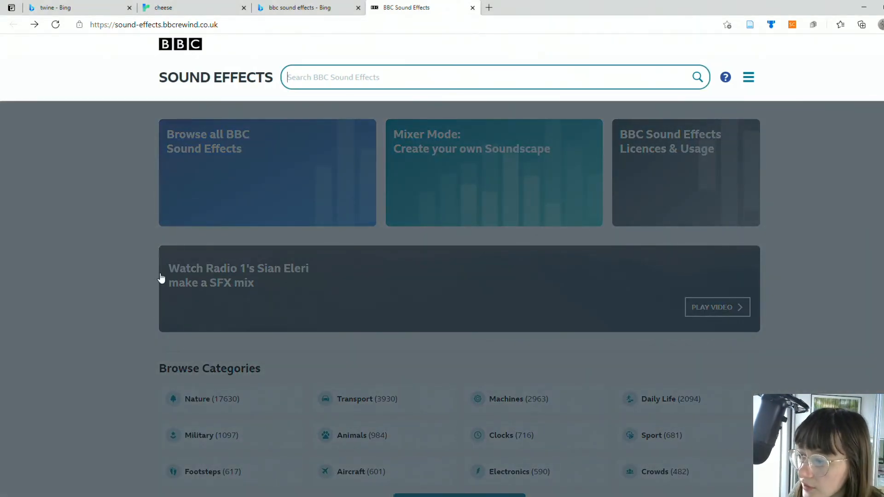
pyautogui.click(59, 285)
pyautogui.scroll(-3, 566, 313)
pyautogui.scroll(3, 592, 306)
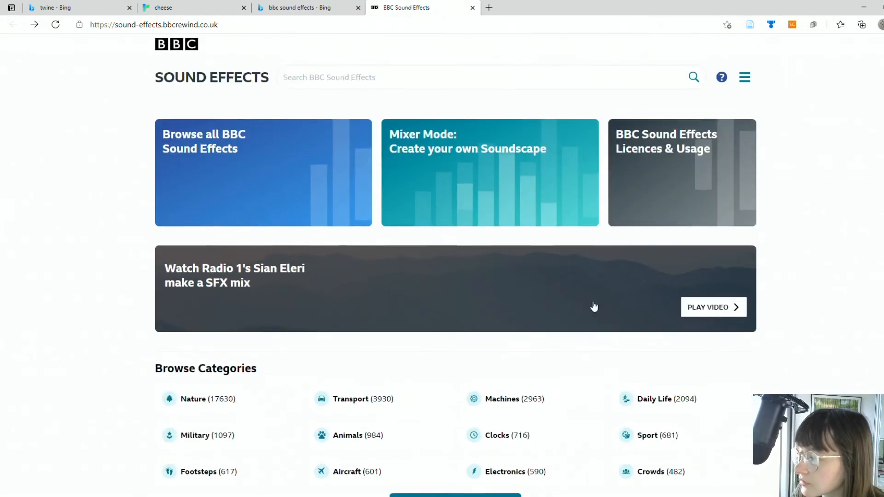
# Step: Search the BBC Sound Effects library for "countryside3"
pyautogui.click(439, 72)
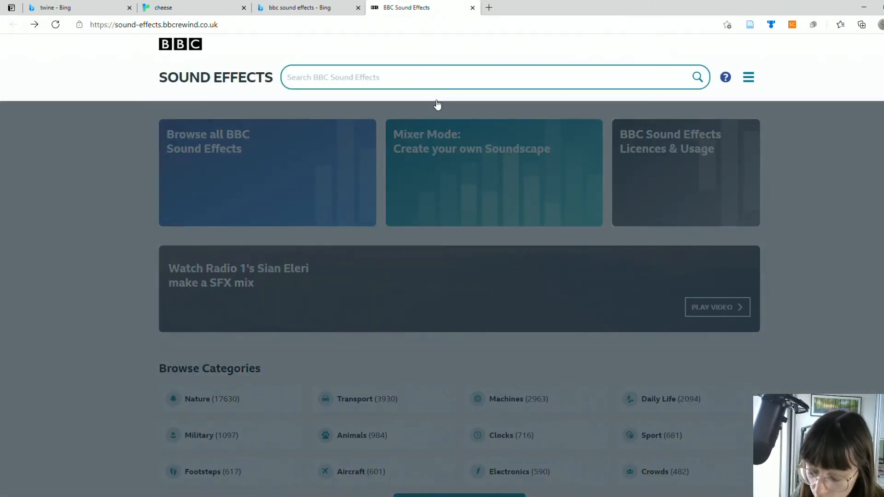
pyautogui.write('countryside3')
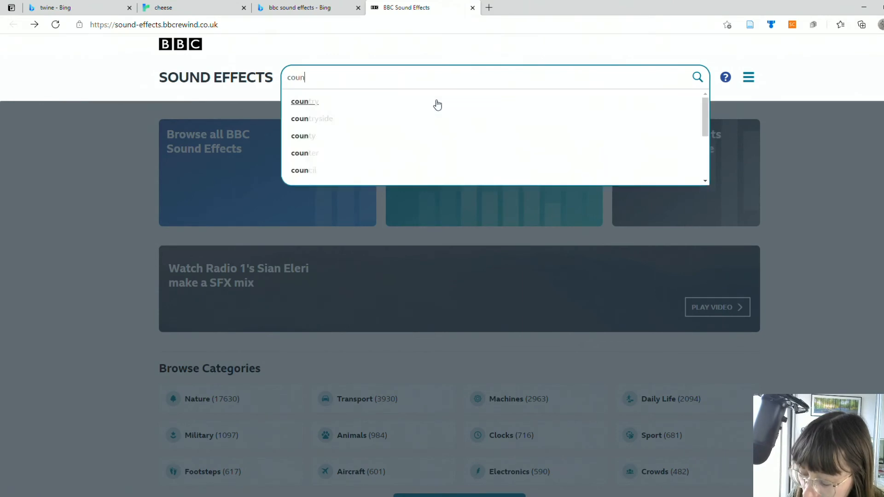
pyautogui.press('Return')
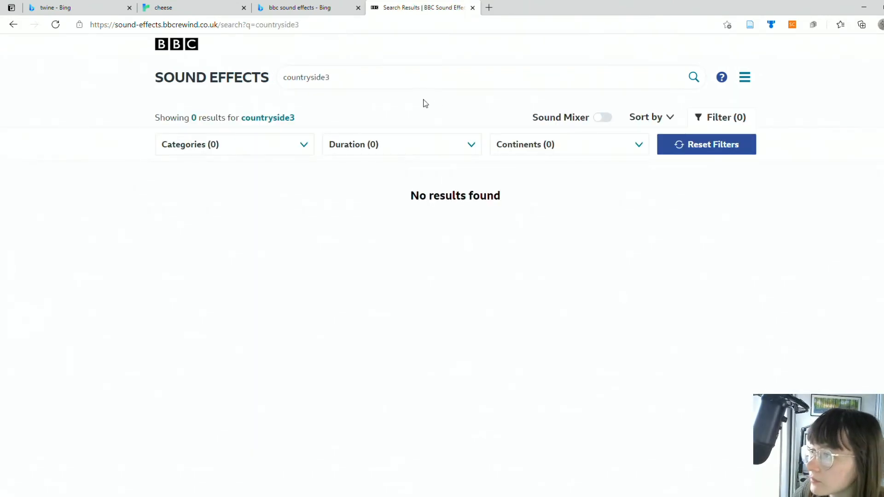
# Step: Change the sound effects search to "countryside" and expand the details of the "countryside - summer" recording
pyautogui.click(342, 75)
pyautogui.hotkey('shift', 'Left')
pyautogui.press('BackSpace')
pyautogui.press('Return')
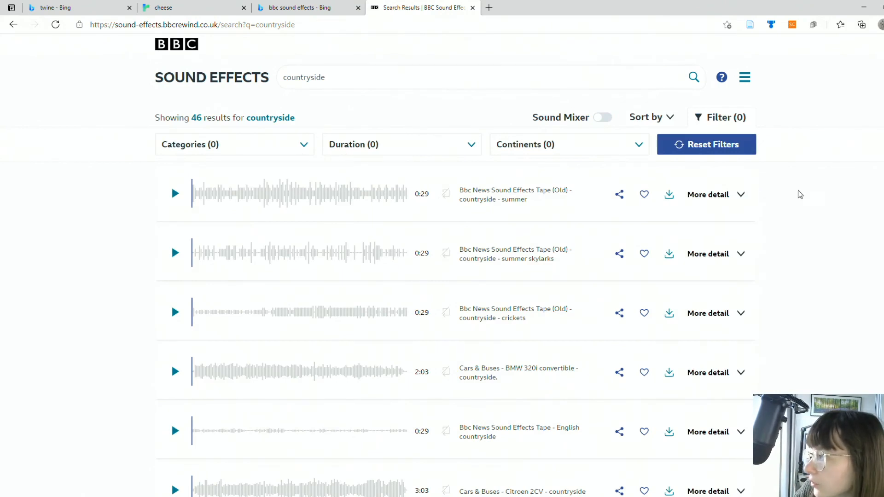
pyautogui.click(740, 195)
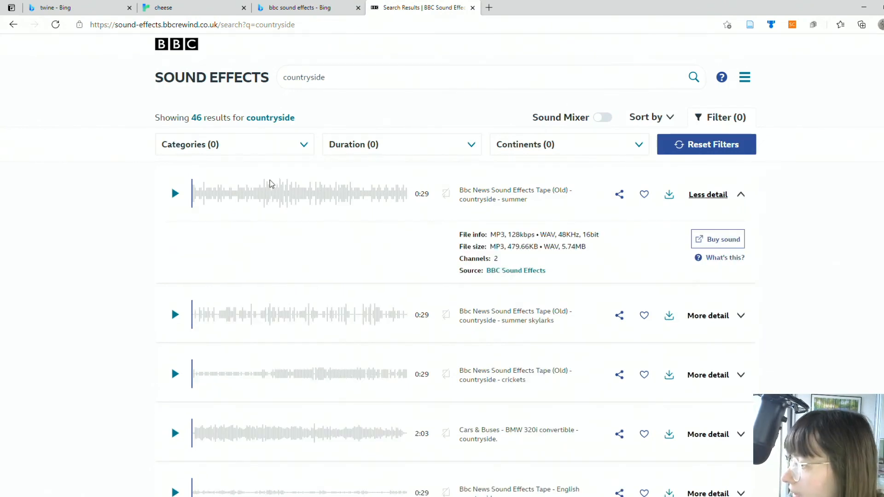
pyautogui.rightClick(315, 202)
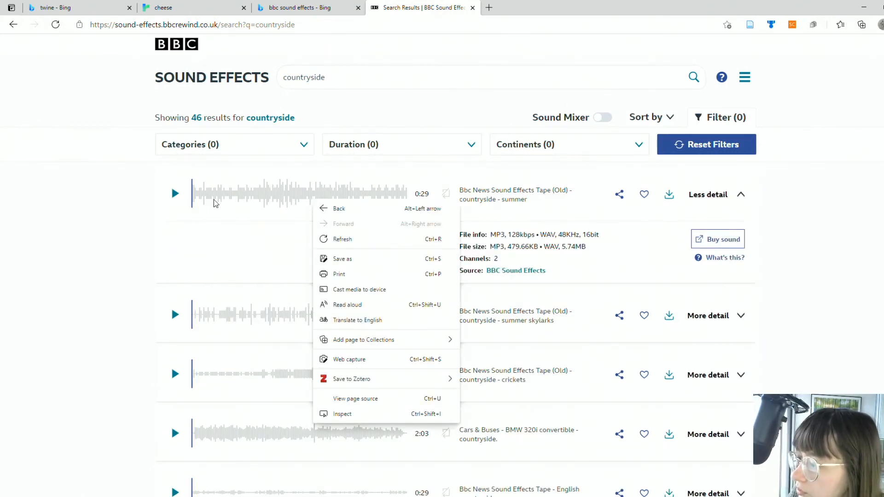
pyautogui.click(91, 207)
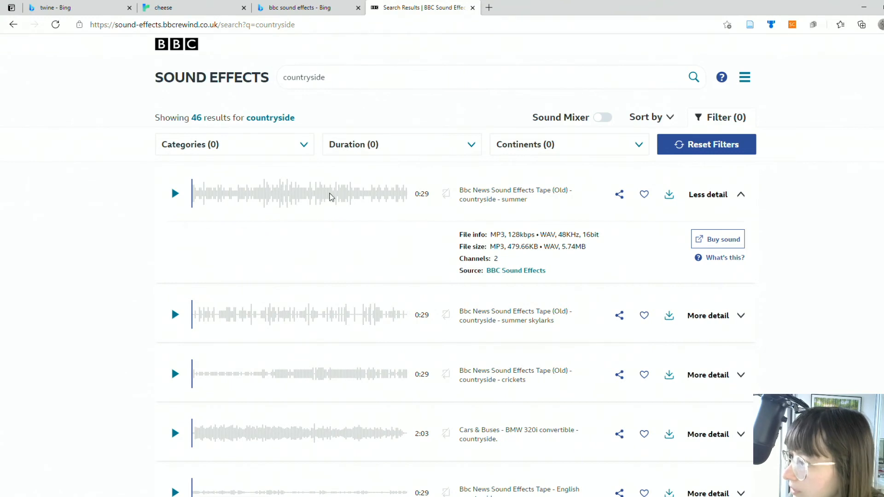
pyautogui.rightClick(329, 197)
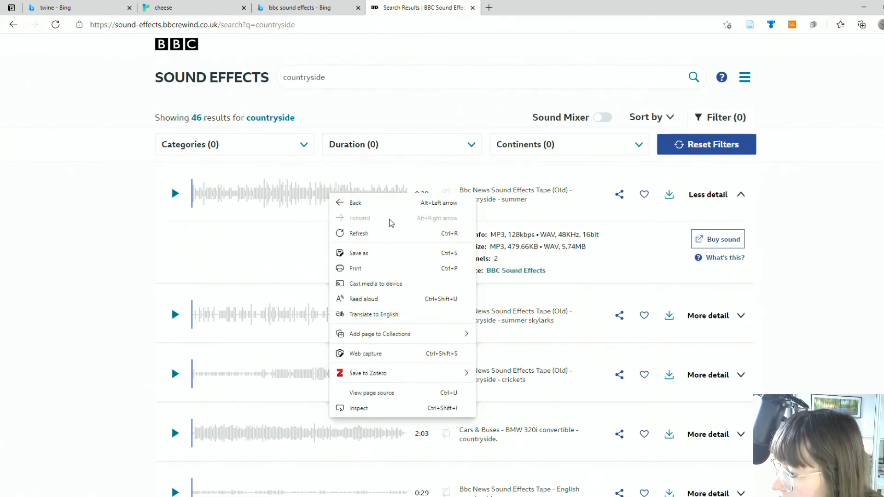
pyautogui.click(371, 393)
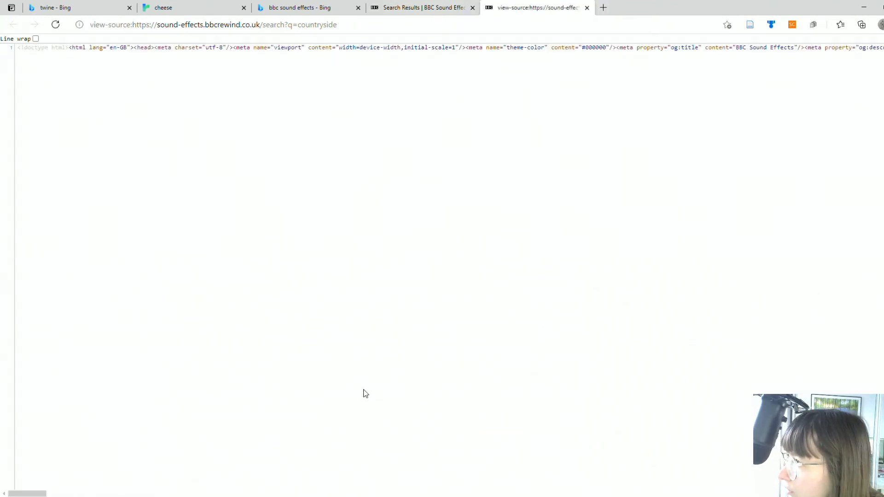
pyautogui.click(586, 8)
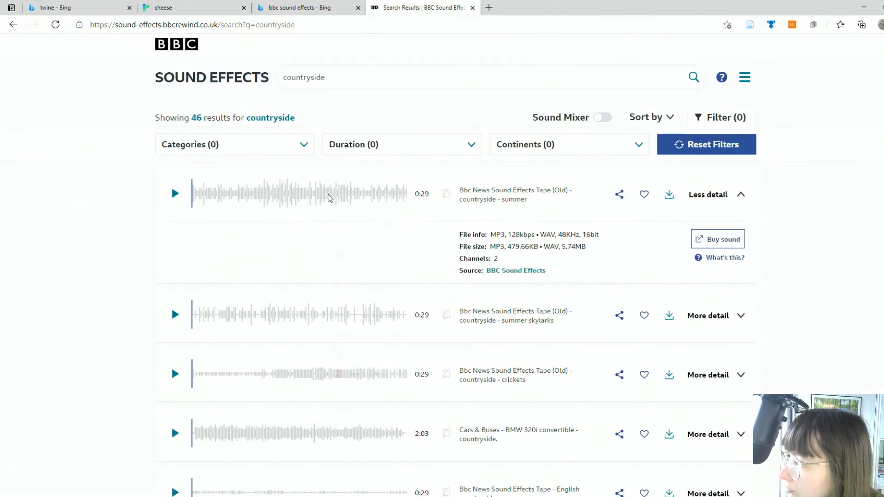
# Step: Inspect the "countryside - summer" waveform's HTML and copy the src attribute of its audio element
pyautogui.rightClick(328, 196)
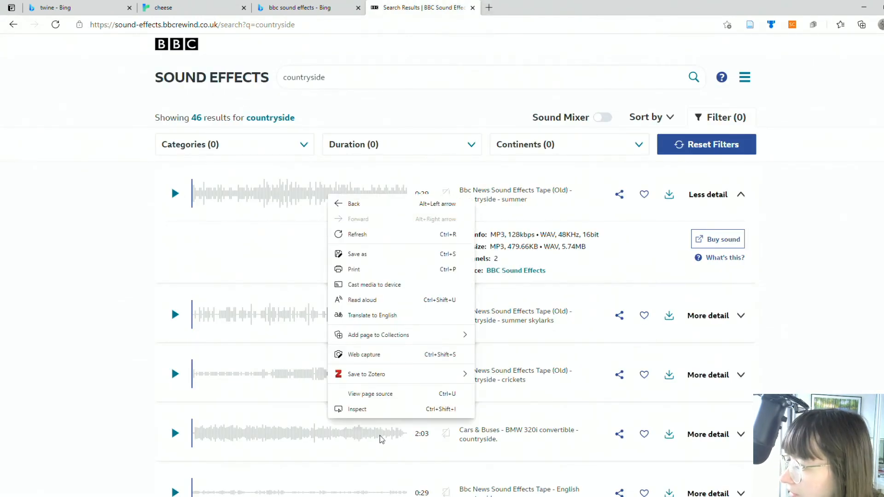
pyautogui.click(368, 411)
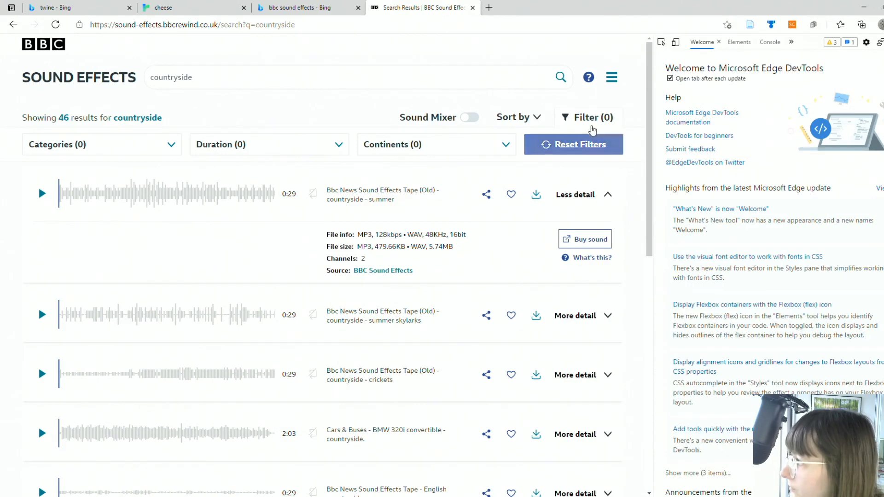
pyautogui.click(738, 43)
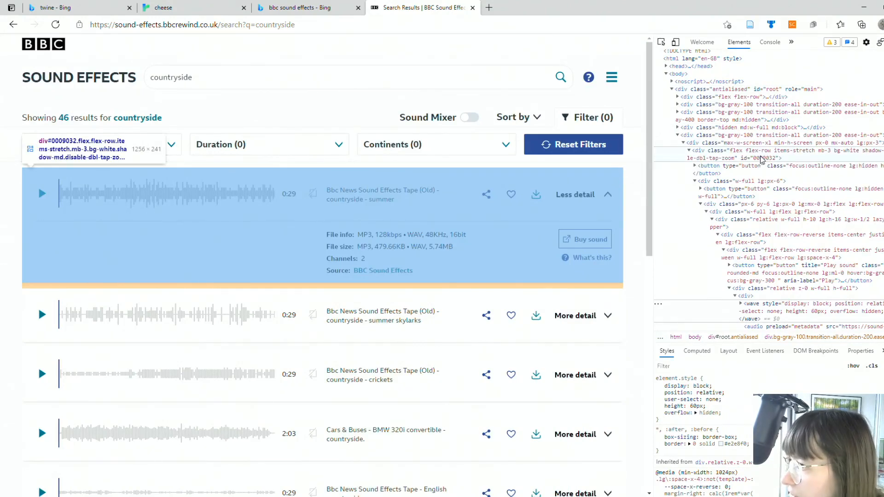
pyautogui.scroll(-2, 761, 161)
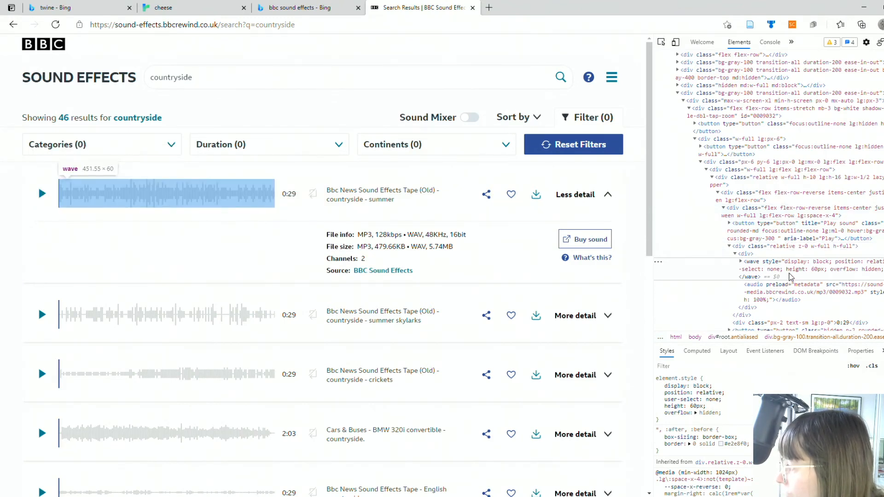
pyautogui.click(835, 292)
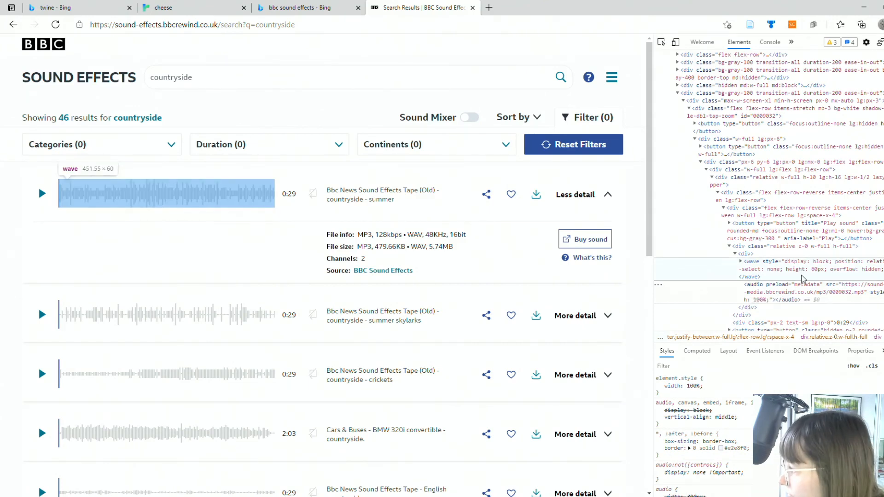
pyautogui.doubleClick(802, 292)
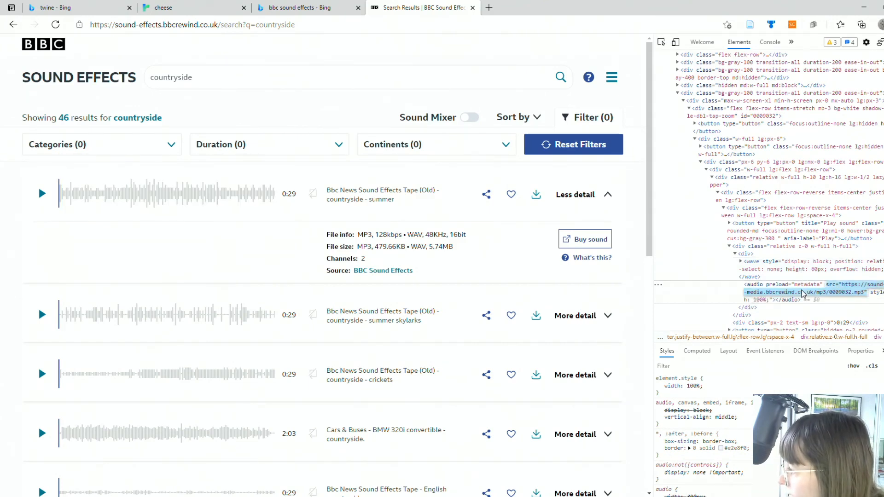
pyautogui.rightClick(844, 294)
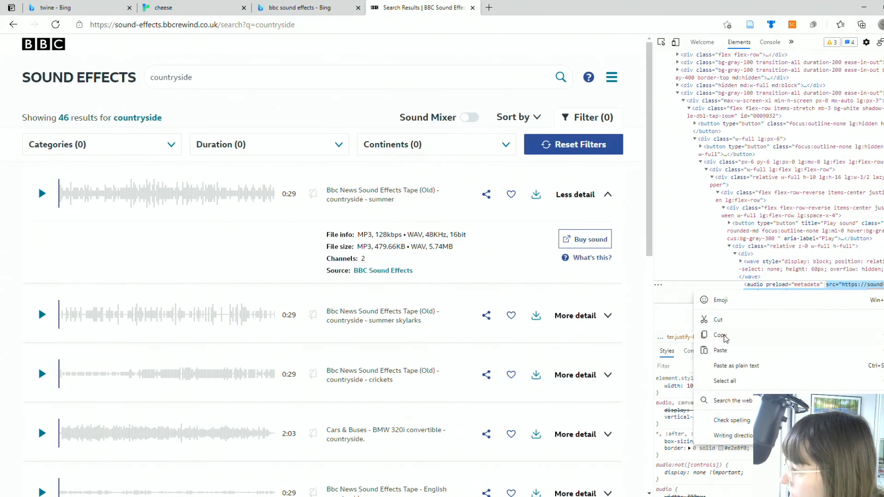
pyautogui.click(720, 336)
# Step: Switch to the Twine story and fill the cheese 3 passage with an <audio> tag containing the copied src and the autoplay attribute
pyautogui.click(184, 7)
pyautogui.write('src="https://sound-effects-media.bbcrewind.co.uk/mp3/0009032.mp3"')
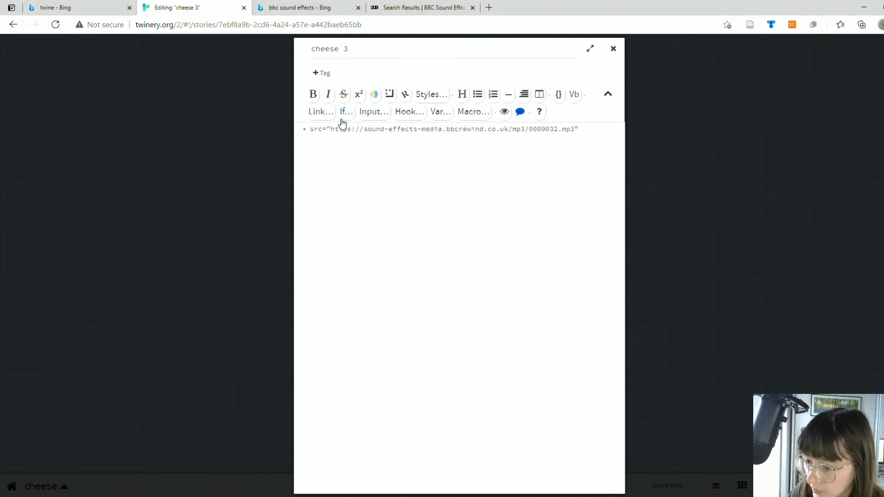
pyautogui.write('<')
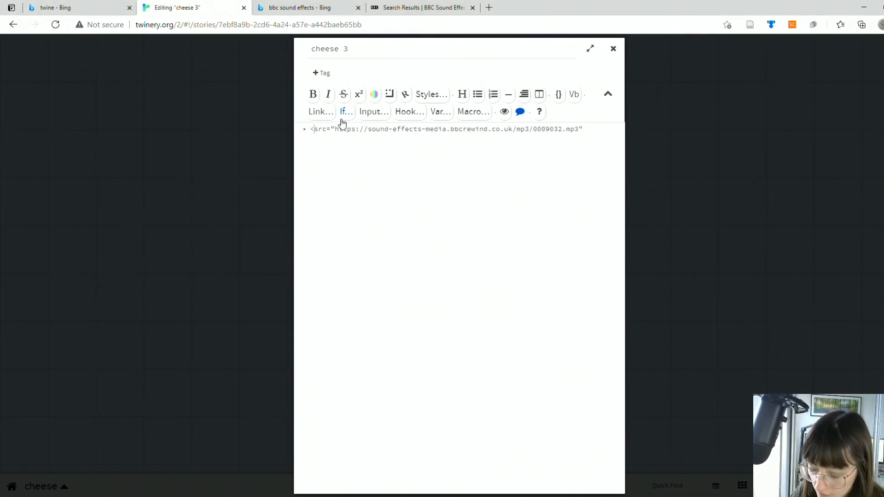
pyautogui.write('audio')
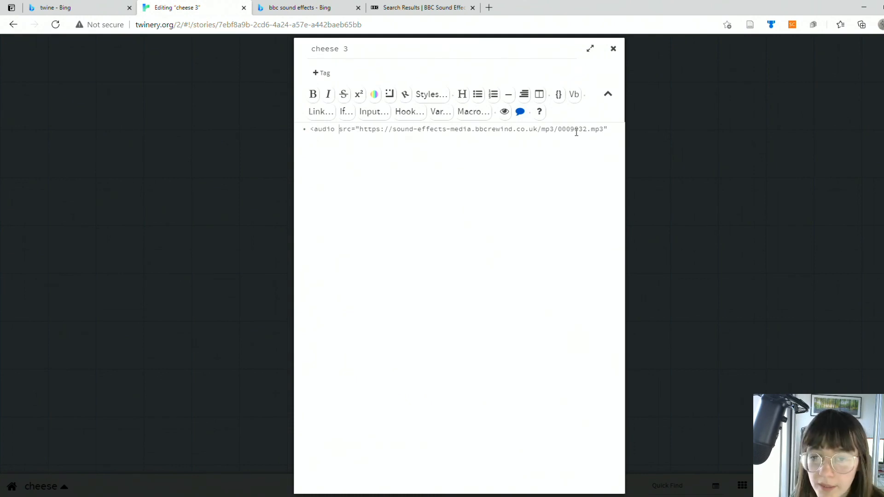
pyautogui.click(355, 128)
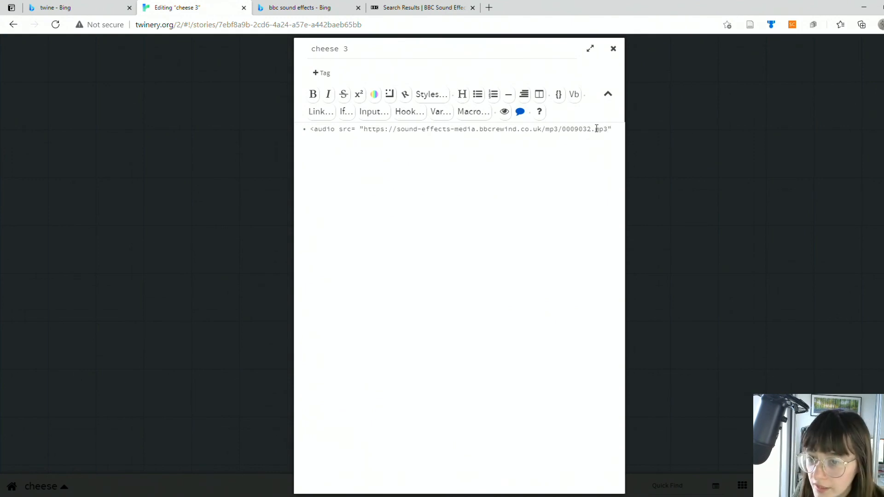
pyautogui.write('autoplay>')
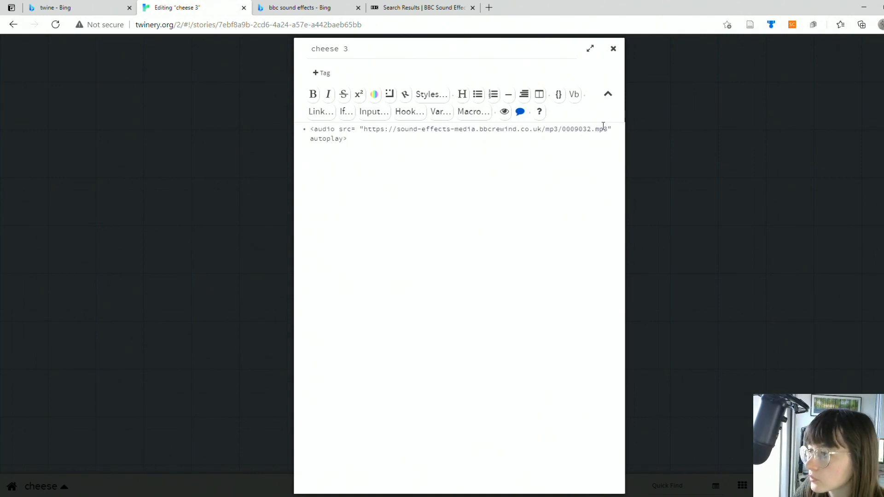
# Step: Close the cheese 3 passage editor, test the story from that passage to hear the audio, and return to the story map
pyautogui.click(614, 50)
pyautogui.click(520, 348)
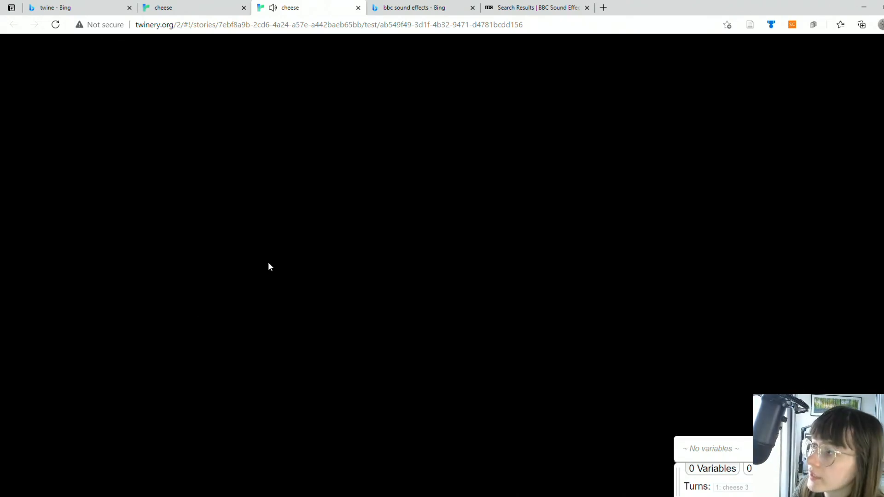
pyautogui.click(358, 7)
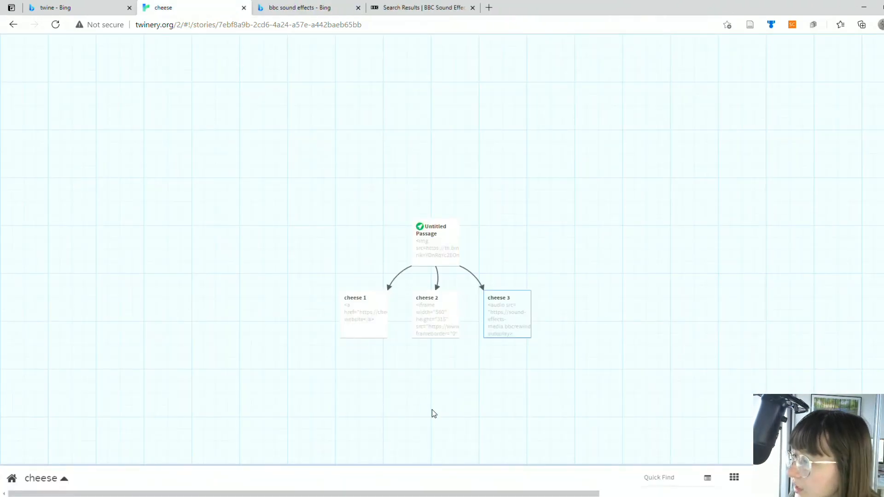